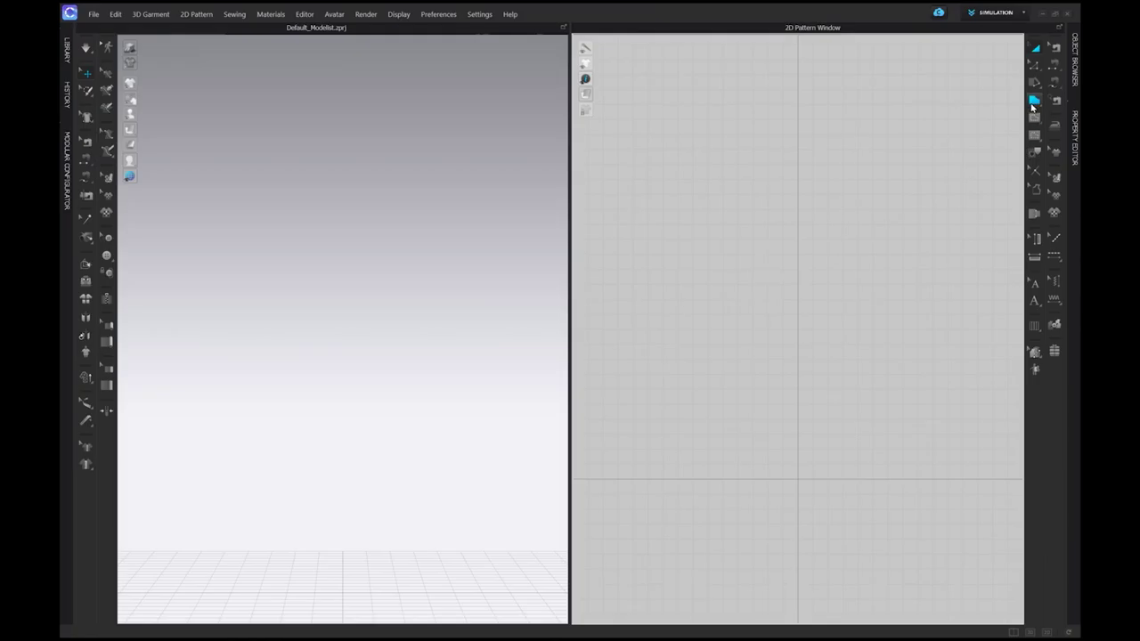
- Draw a triangle pattern with a 1000 mm vertical edge and its third corner to the left
click(798, 232)
right_click(799, 381)
text(1000)
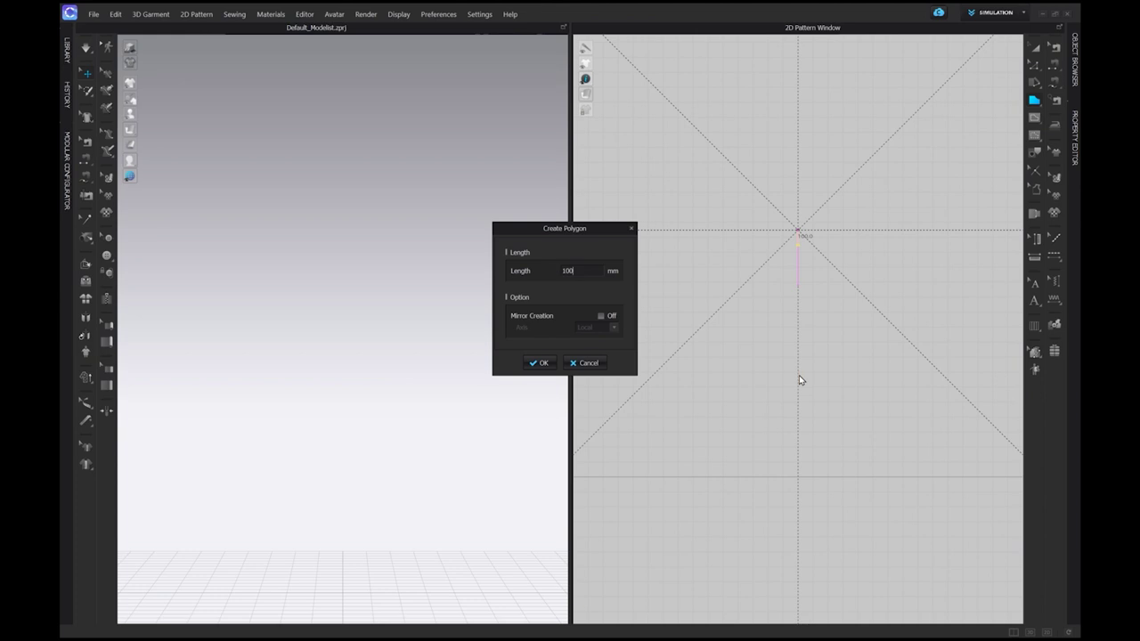
key(Return)
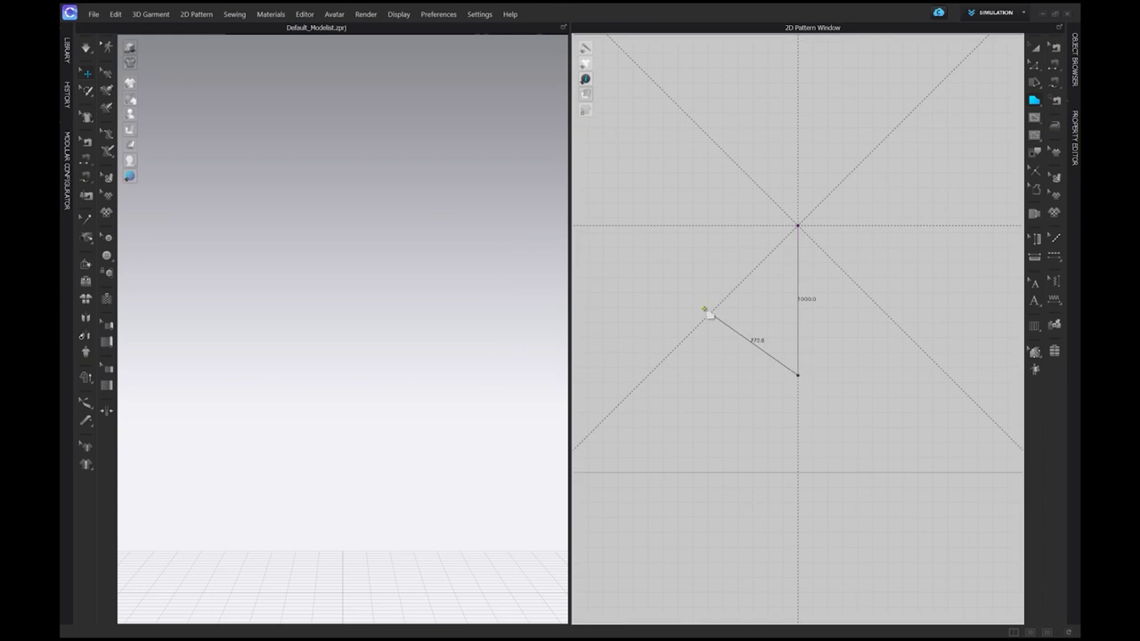
click(703, 309)
click(798, 226)
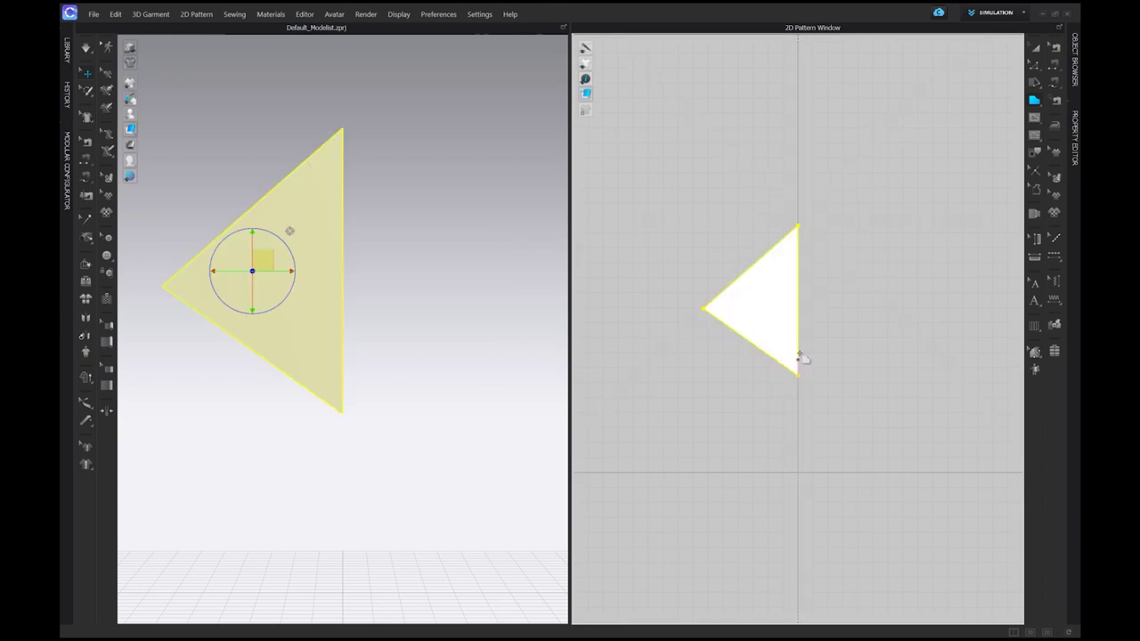
scroll(791, 354, up, 2)
- Mirror the triangle across its vertical edge into a symmetric diamond with Unfold Symmetric Editing
click(1034, 82)
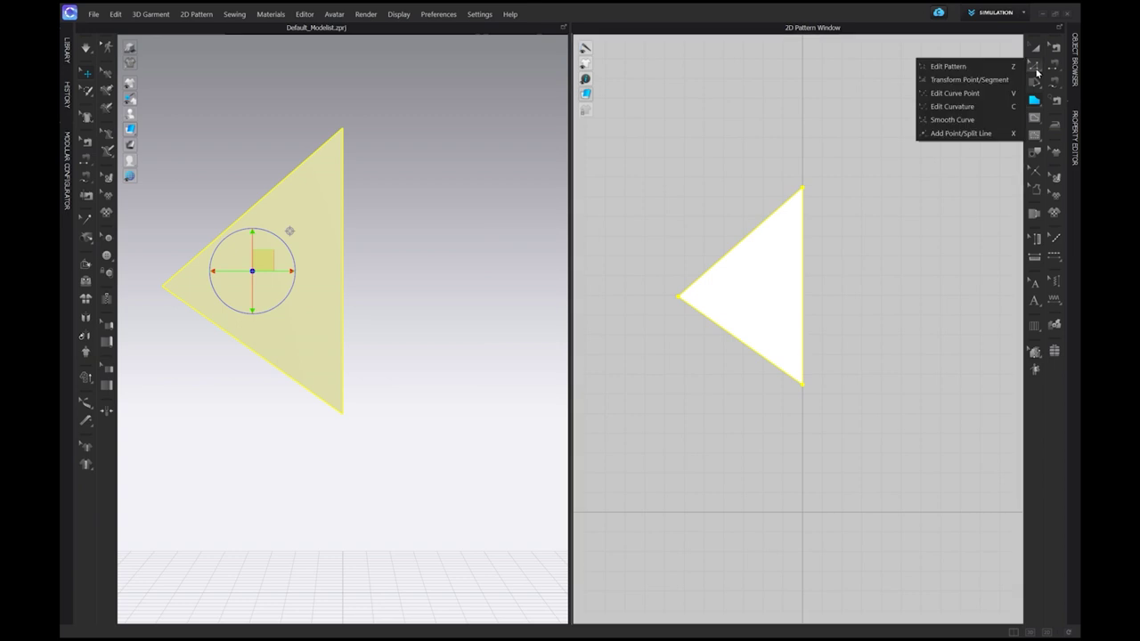
click(974, 74)
click(804, 239)
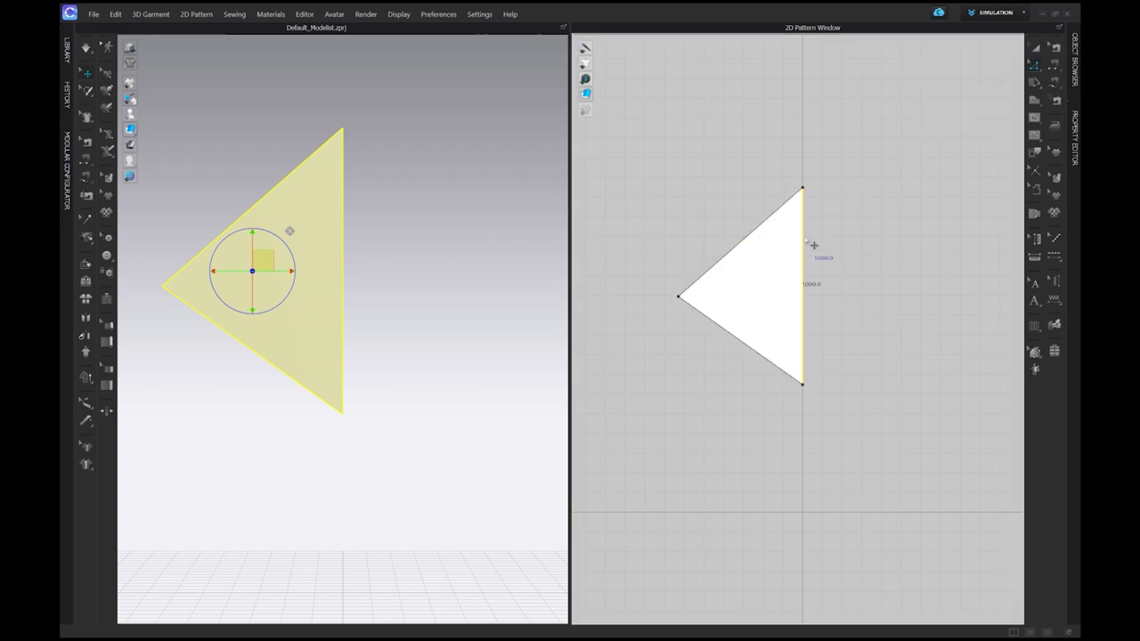
right_click(804, 237)
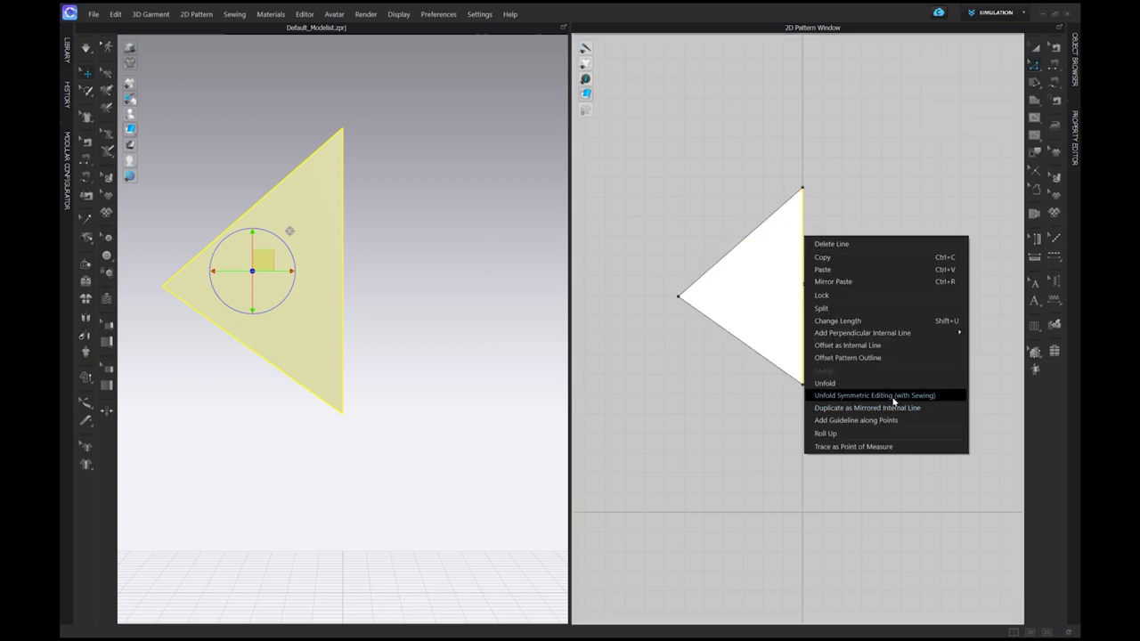
click(945, 403)
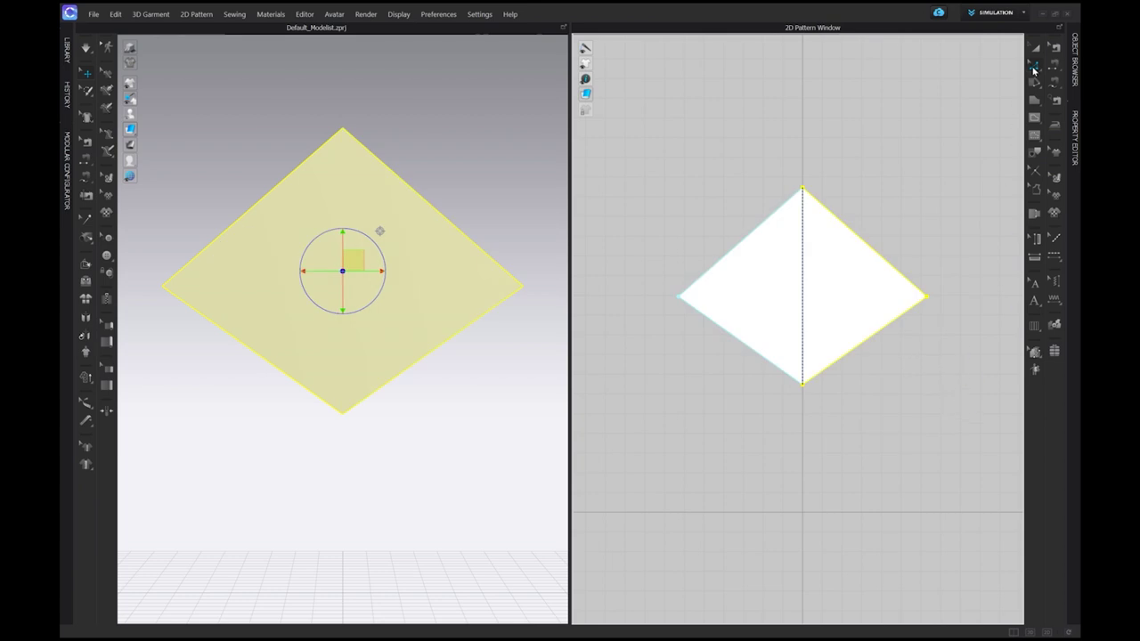
- Bow the diamond's lower edges into an 814.5 mm arc and show the pattern's properties
click(1034, 71)
click(1007, 107)
mouse_move(767, 359)
mouse_down()
mouse_move(750, 352)
mouse_move(735, 369)
mouse_move(748, 371)
mouse_up()
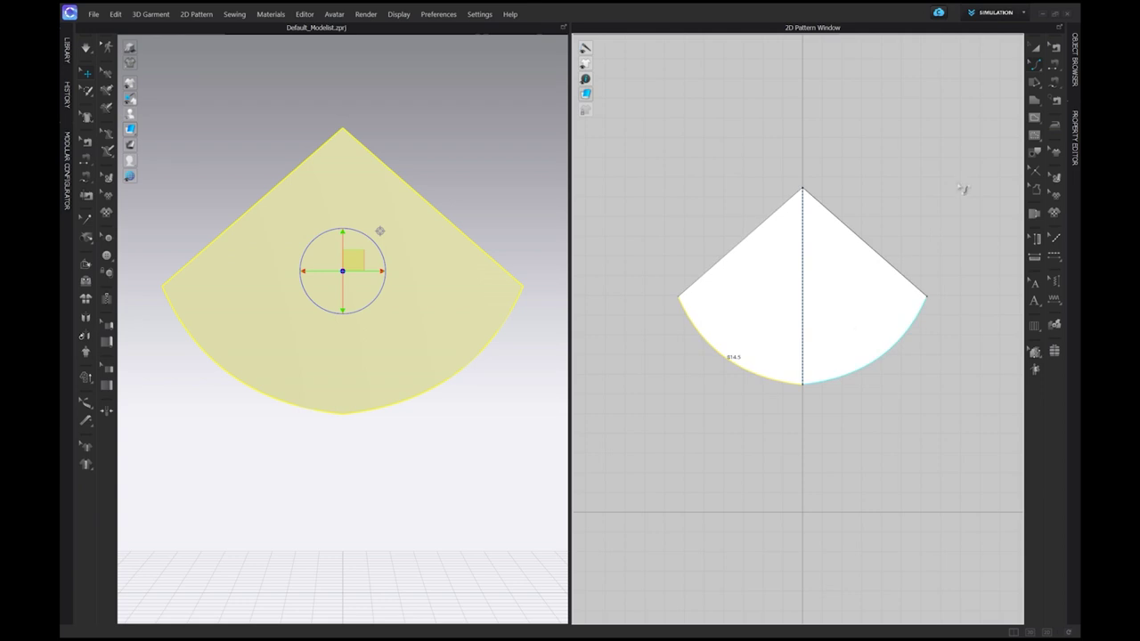
click(1074, 138)
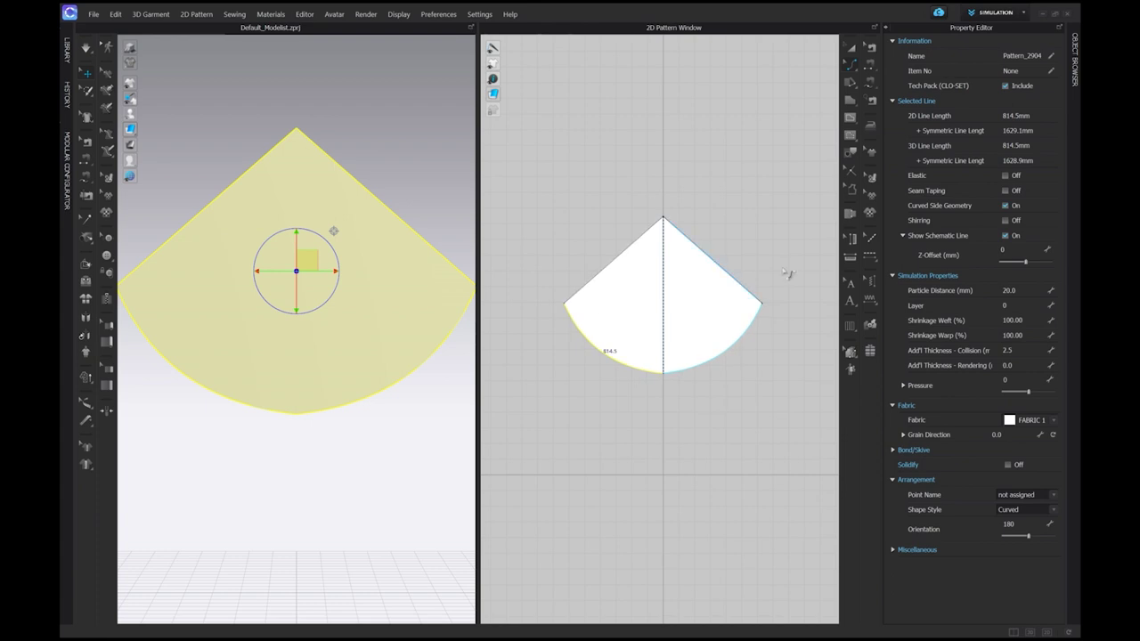
- Create a circle below the fan with a 1628.9 mm circumference matching the fan's arc
click(851, 105)
click(891, 128)
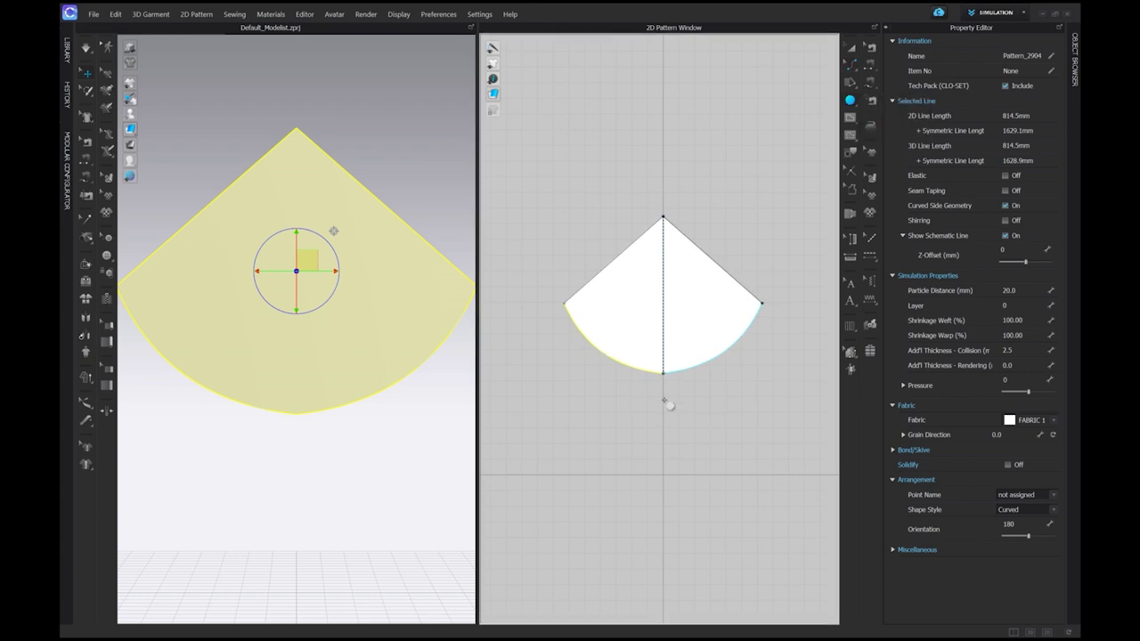
click(664, 440)
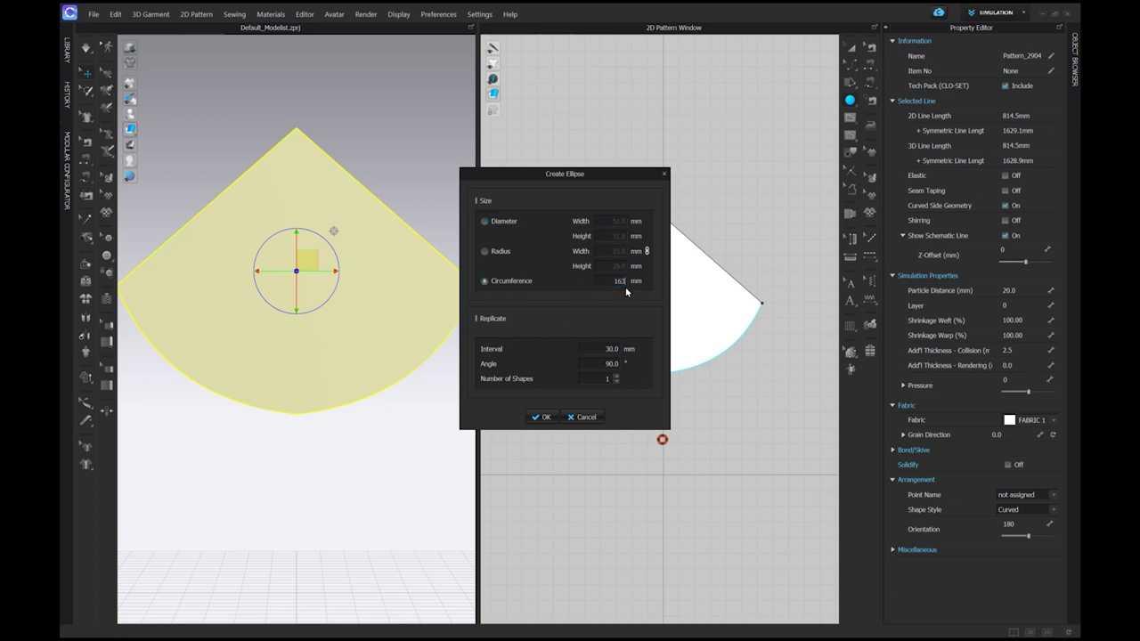
text(163)
click(542, 416)
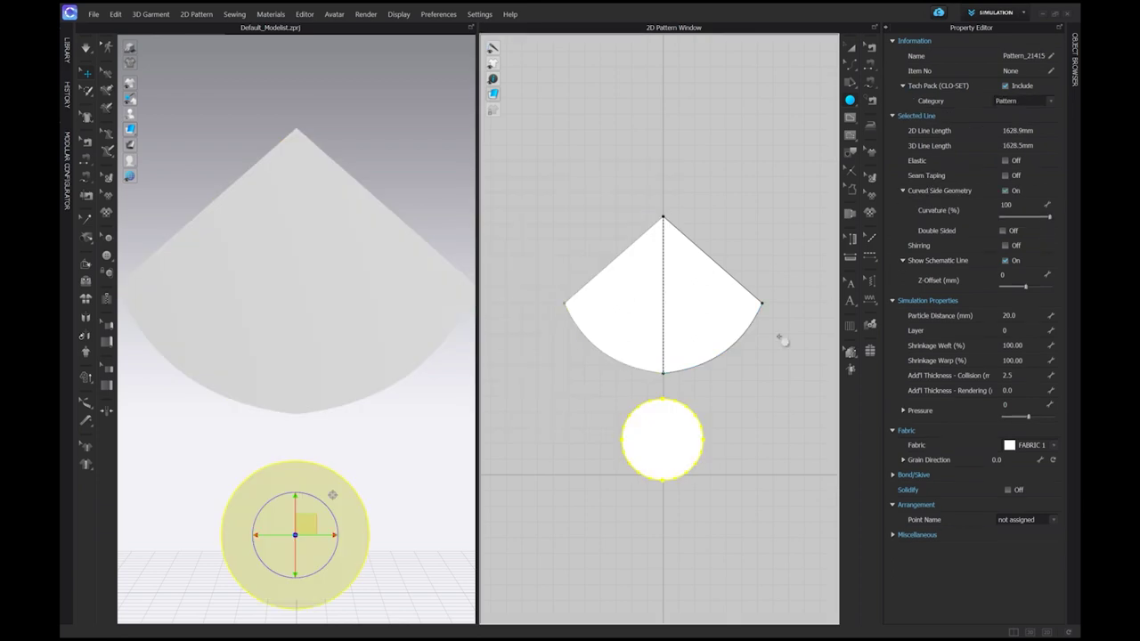
- Sew the fan's left and right 814.5 mm curved edges to the two halves of the circle
click(871, 93)
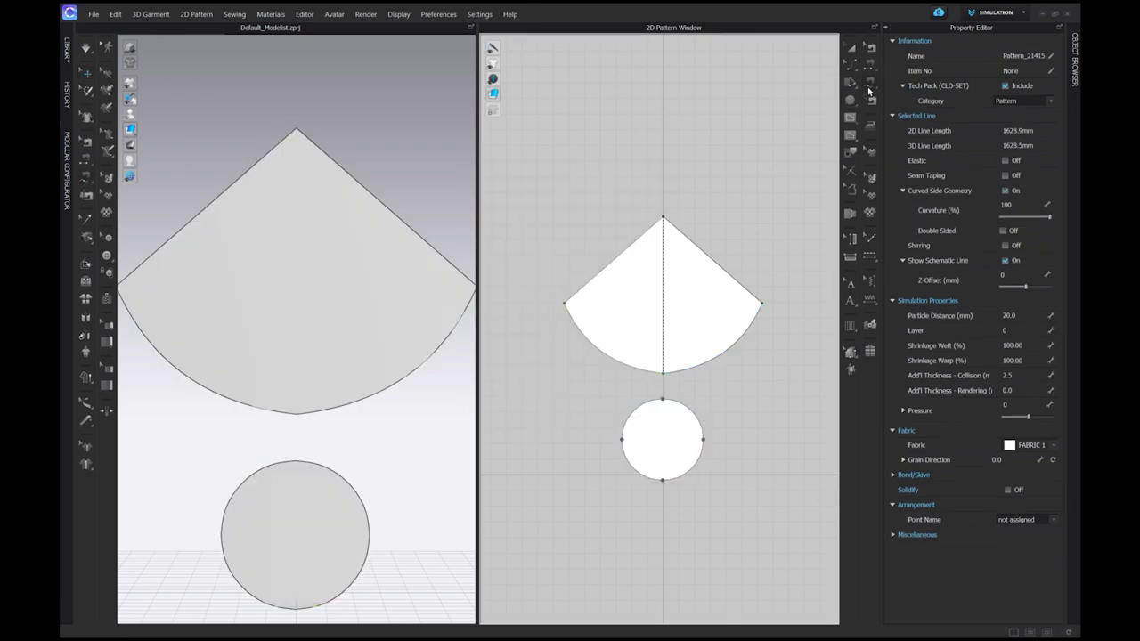
click(566, 306)
click(621, 439)
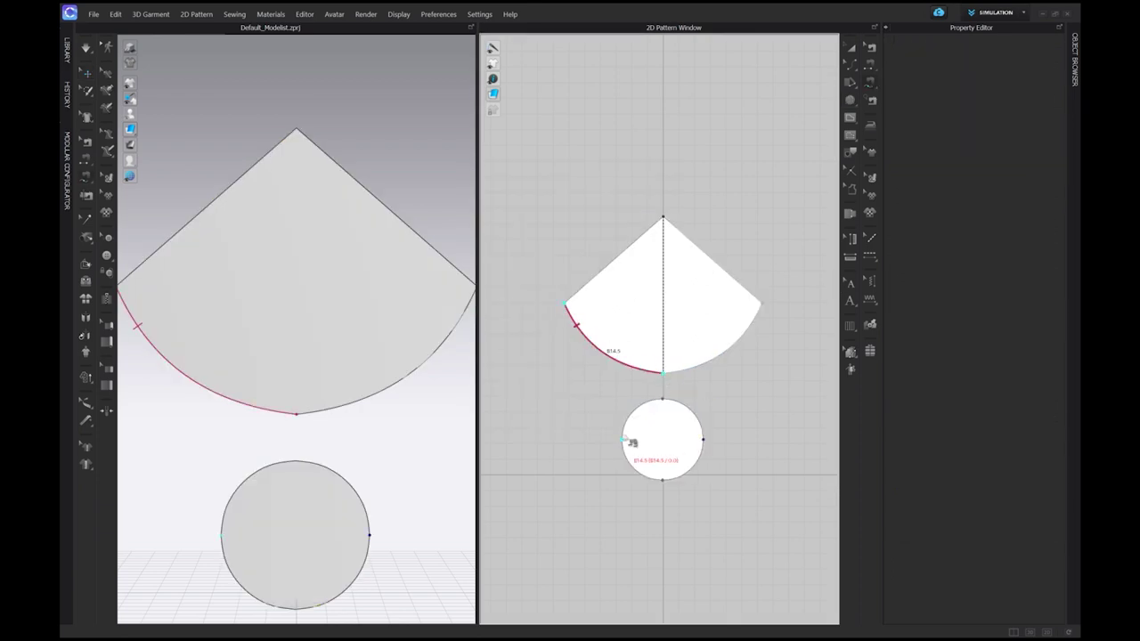
click(703, 438)
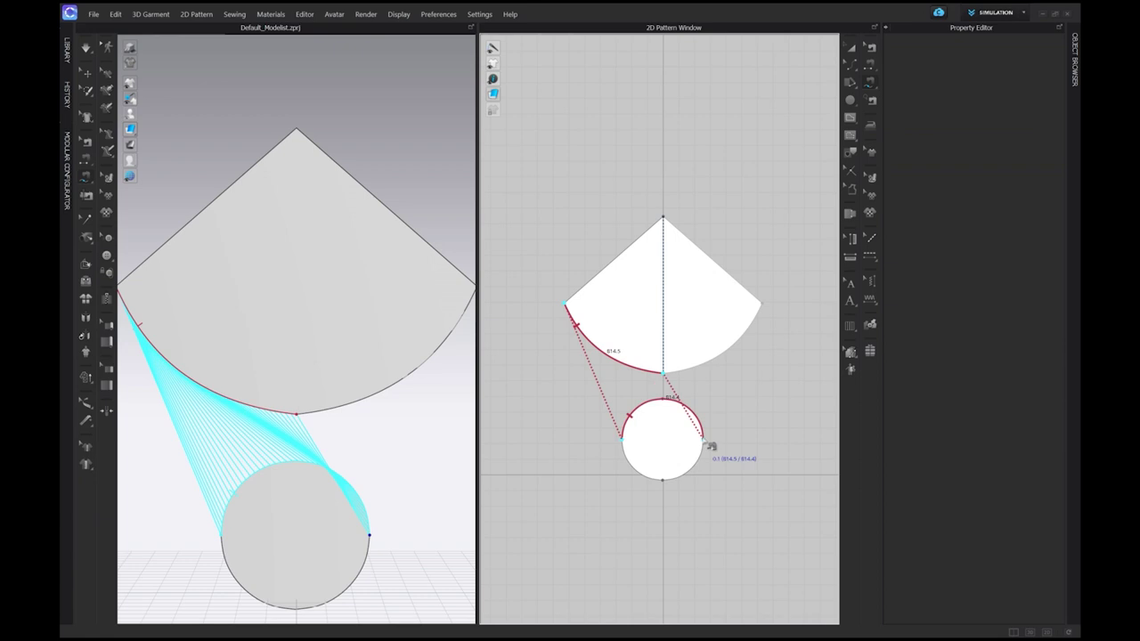
click(758, 316)
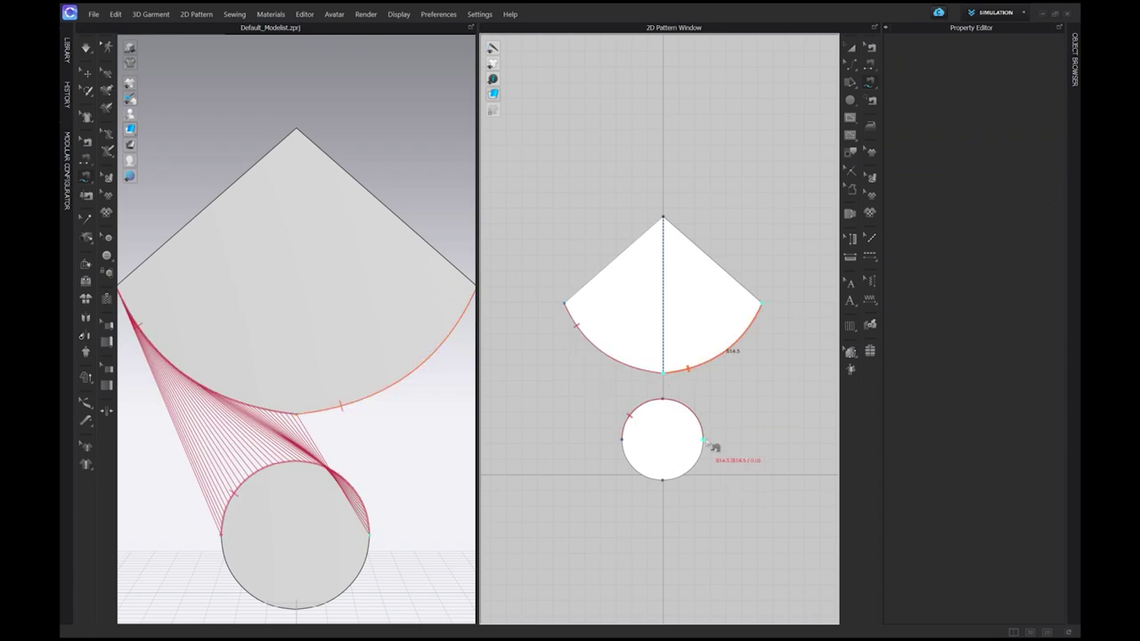
click(630, 454)
scroll(333, 467, down, 2)
scroll(333, 467, down, 2)
right_drag(336, 478, 212, 229)
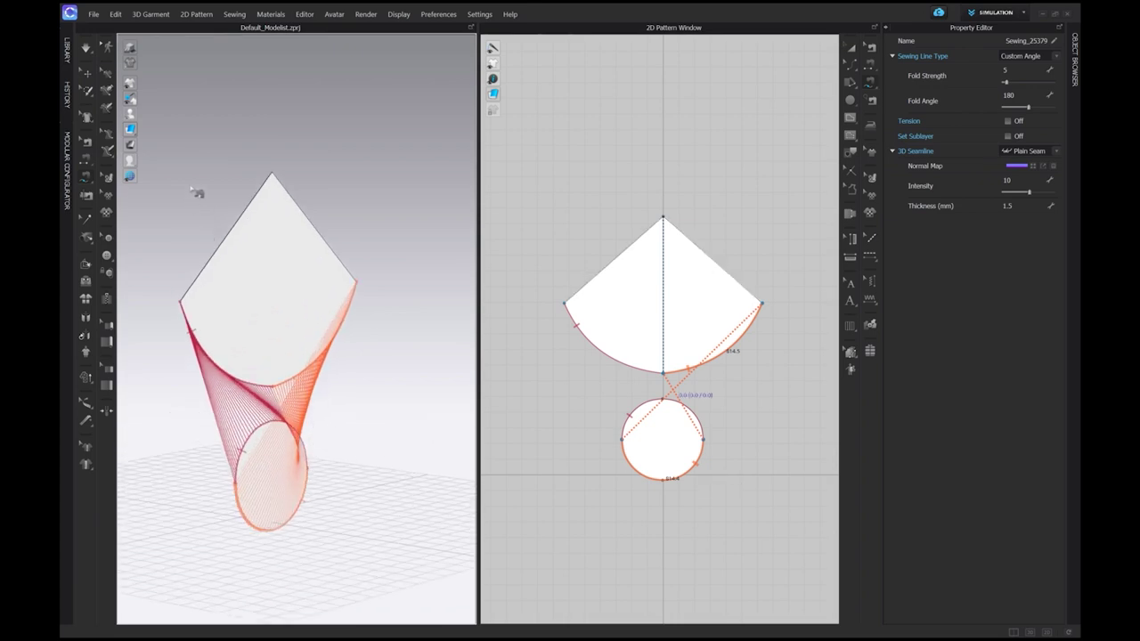
- Rotate the circle pattern flat and move it to the ground centre
click(86, 83)
right_drag(255, 356, 294, 481)
click(293, 481)
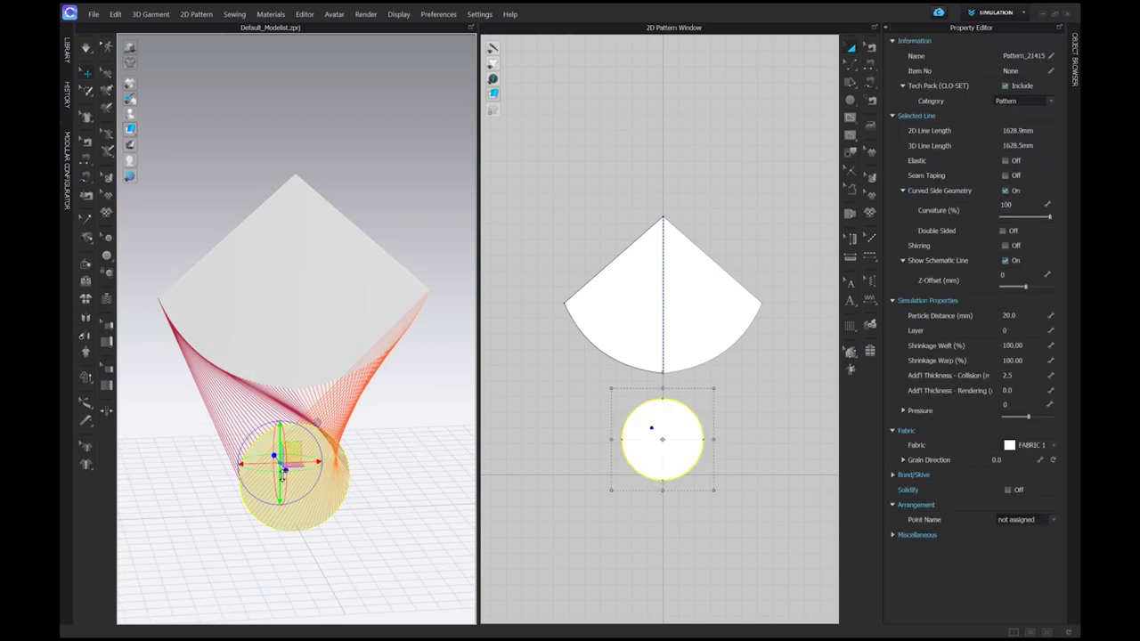
right_drag(353, 505, 398, 433)
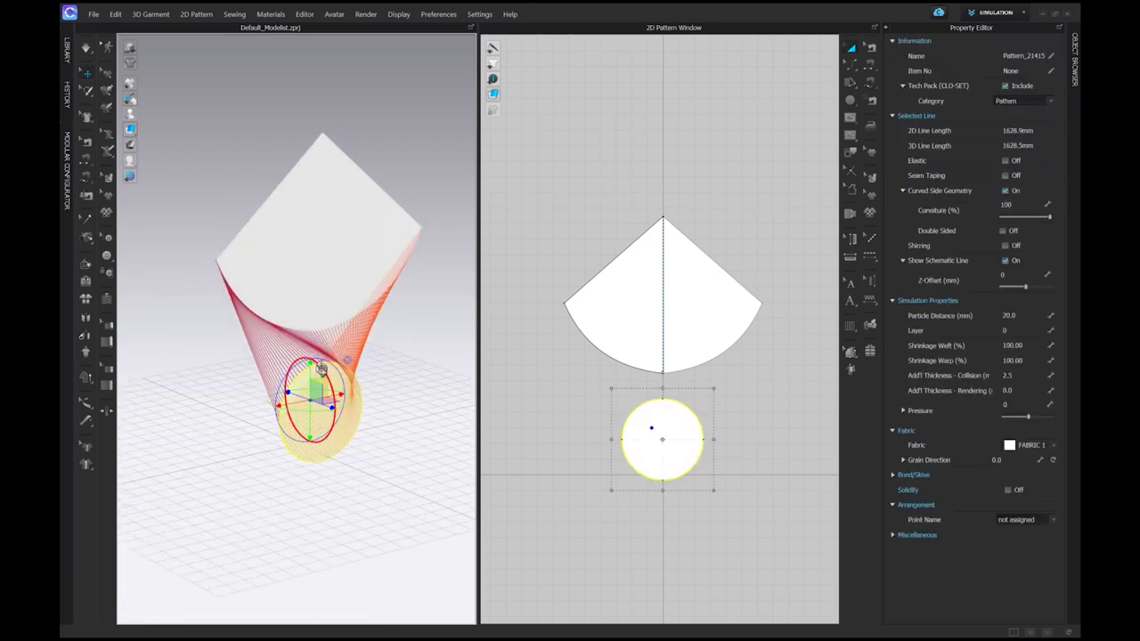
drag(321, 368, 339, 433)
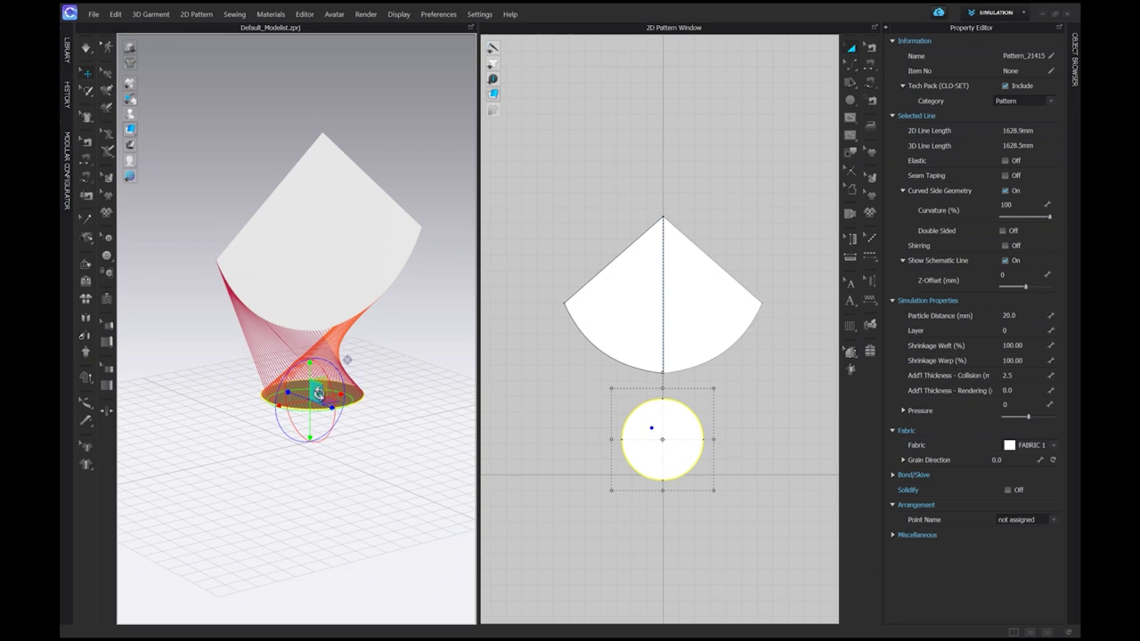
right_click(319, 392)
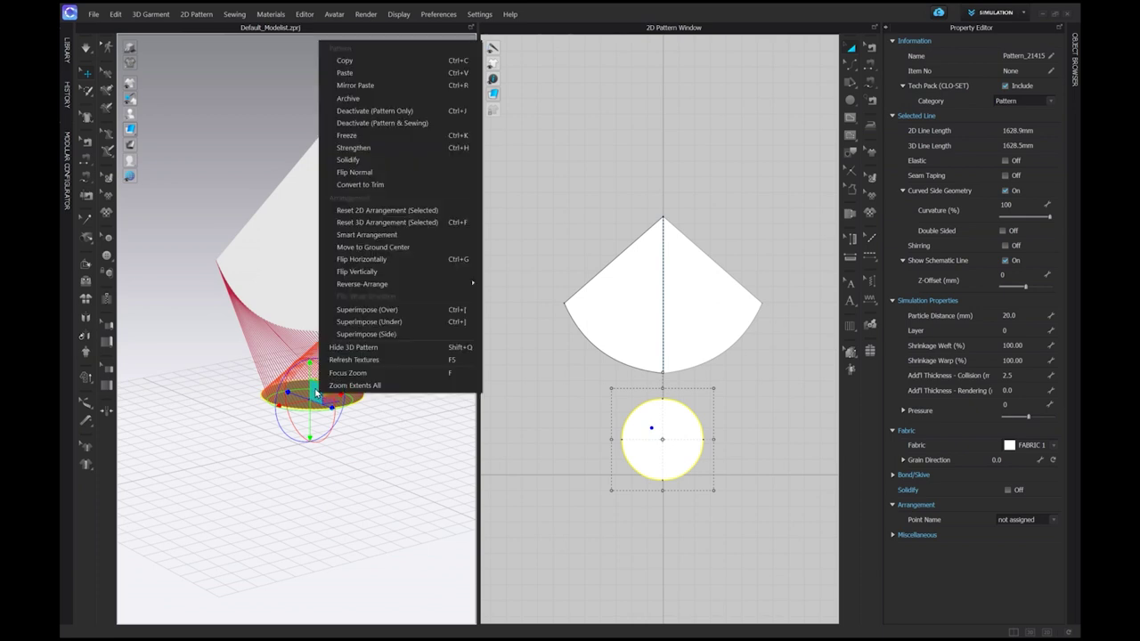
click(428, 248)
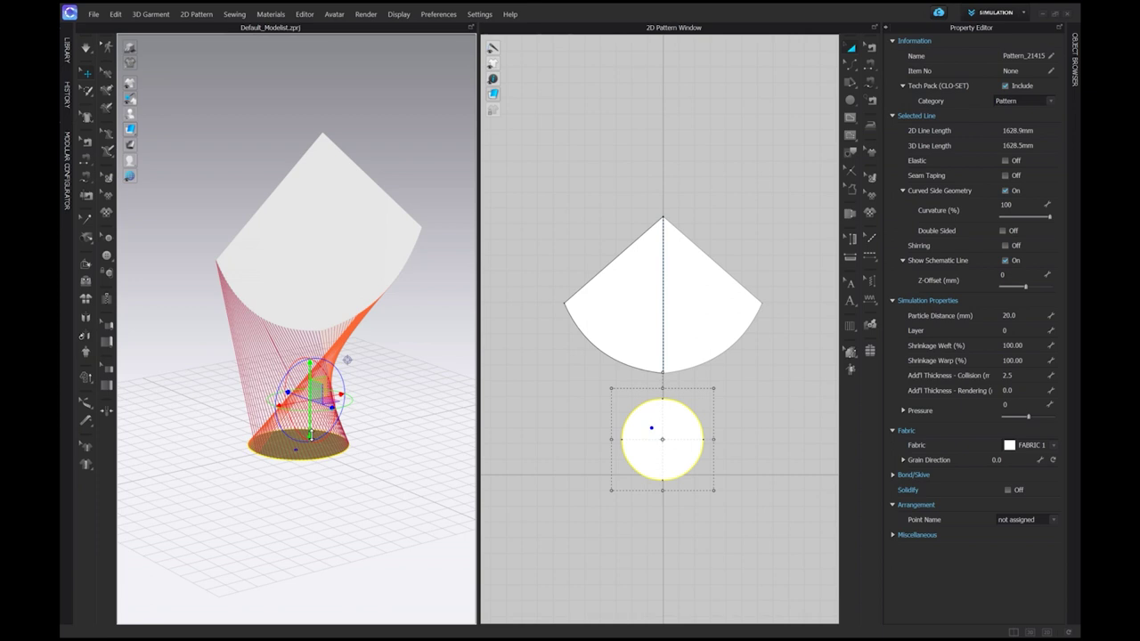
- Freeze the circle in place and turn on the cloth simulation
right_click(319, 378)
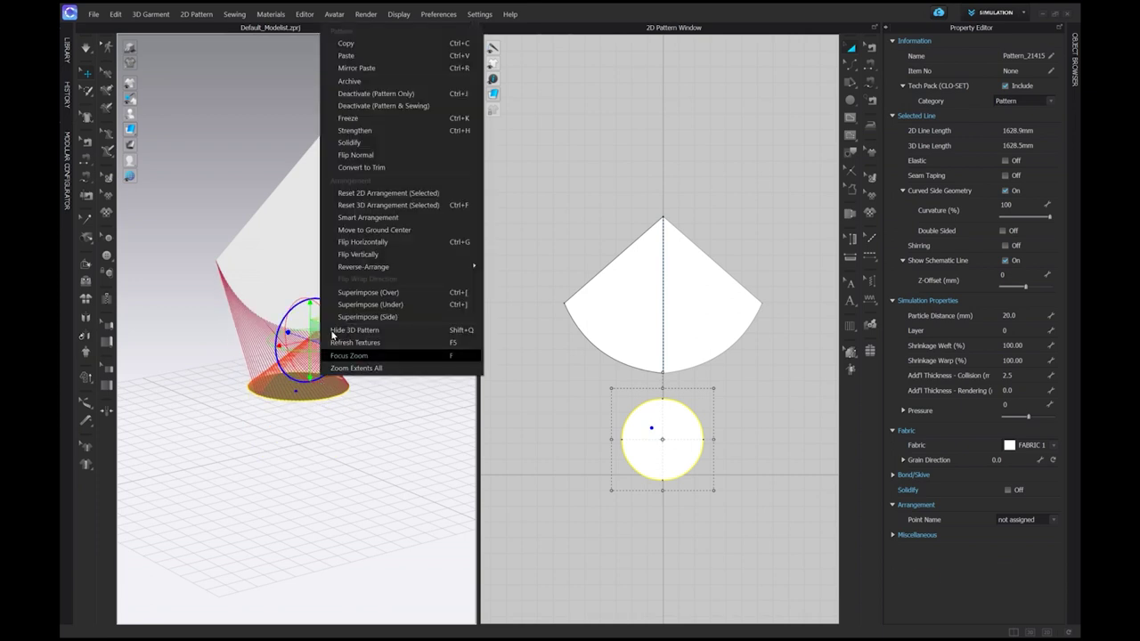
click(363, 118)
click(406, 375)
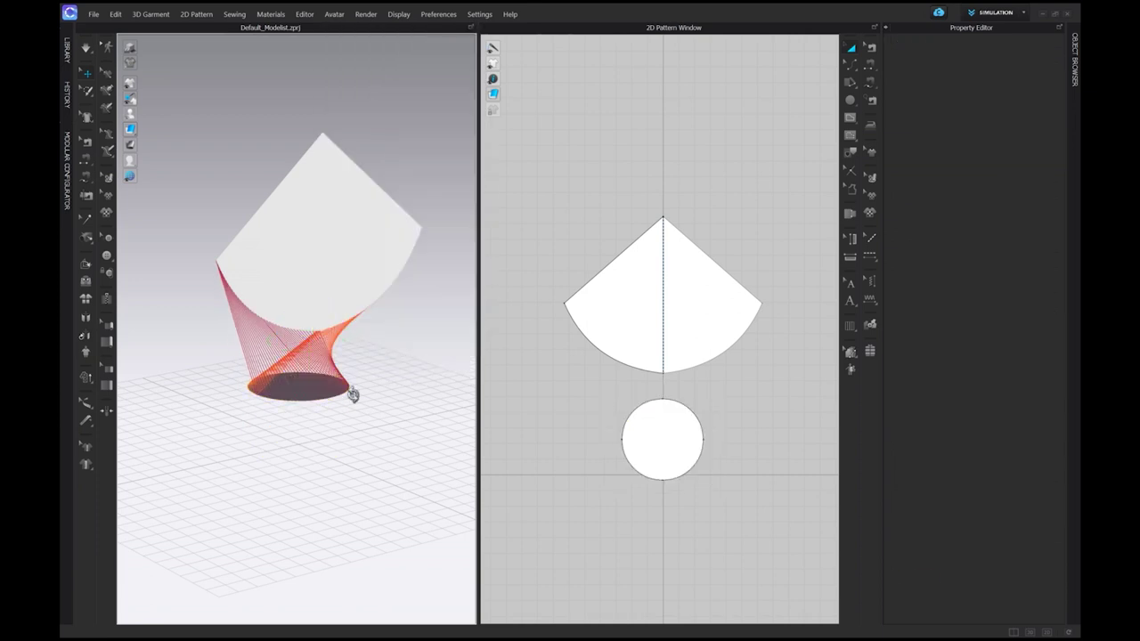
right_drag(455, 393, 359, 398)
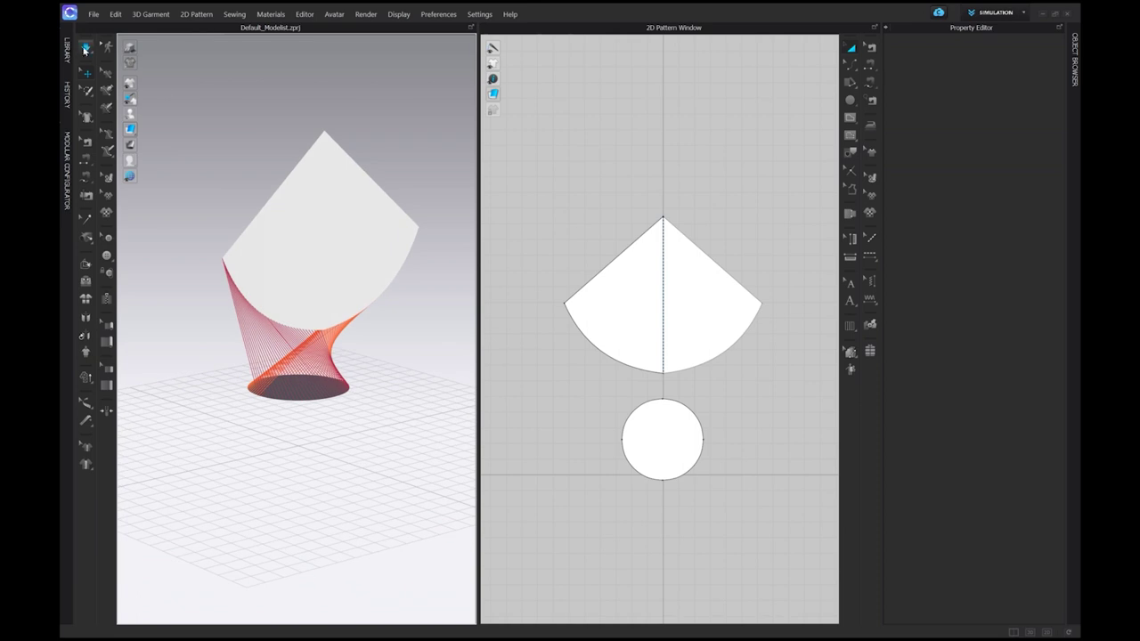
click(84, 49)
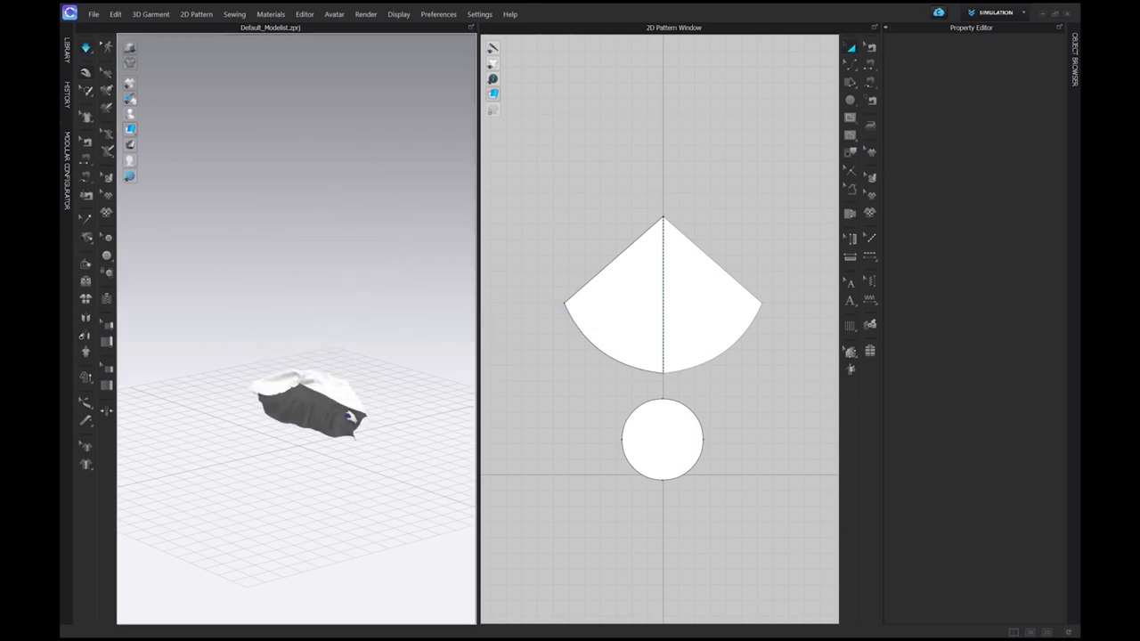
- Pull the collapsing cloth upward toward a cone and select the fan-to-circle seam
drag(350, 416, 332, 238)
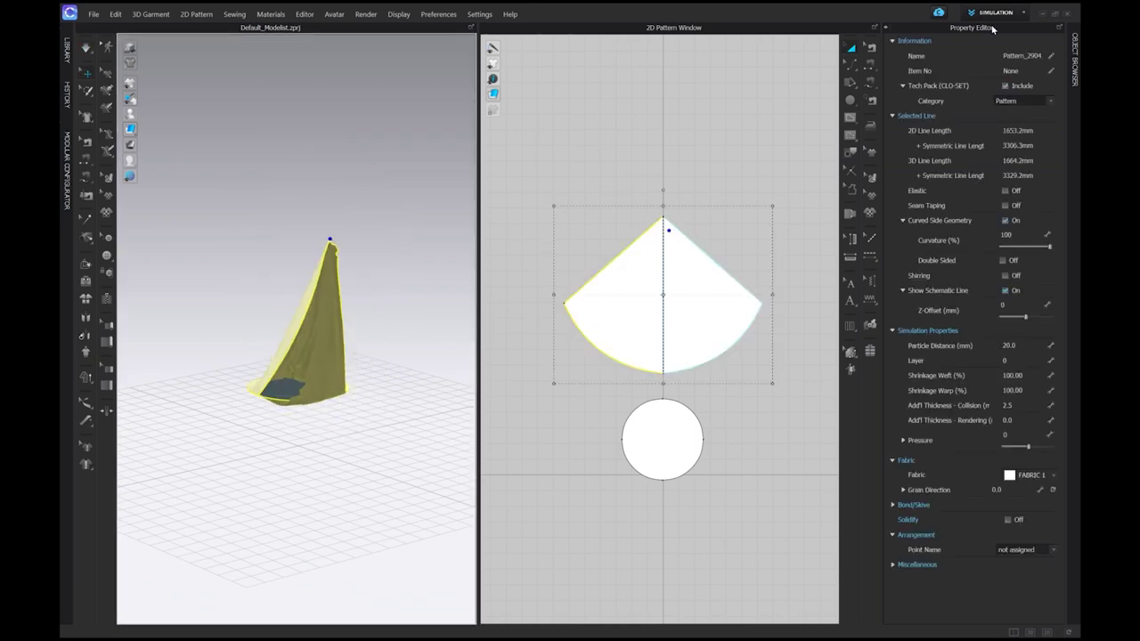
click(668, 212)
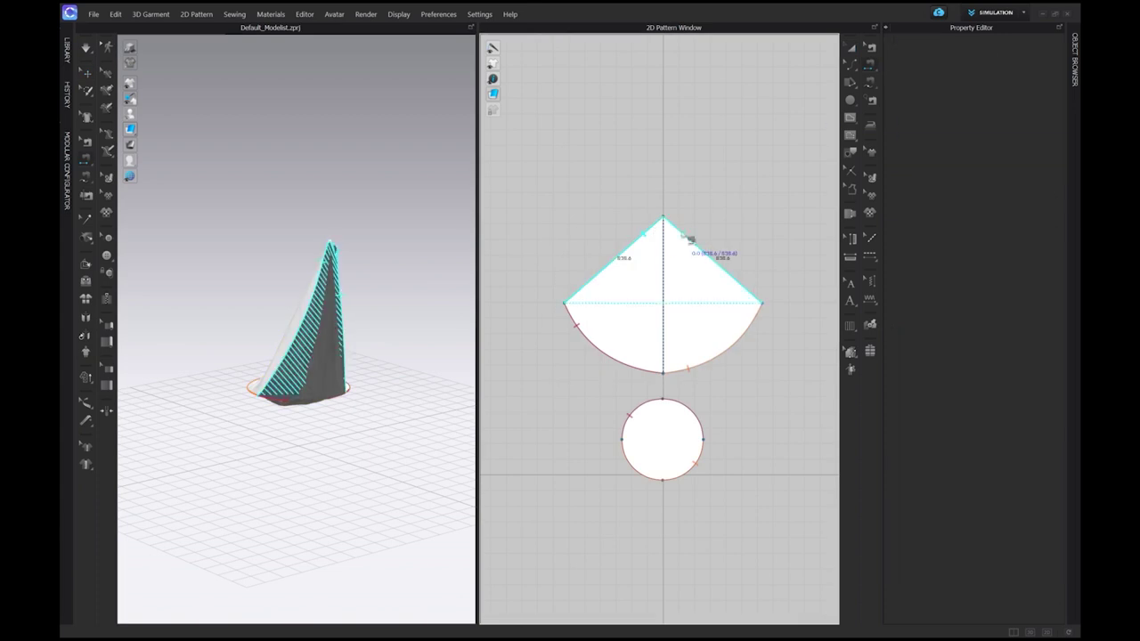
key(b)
click(688, 239)
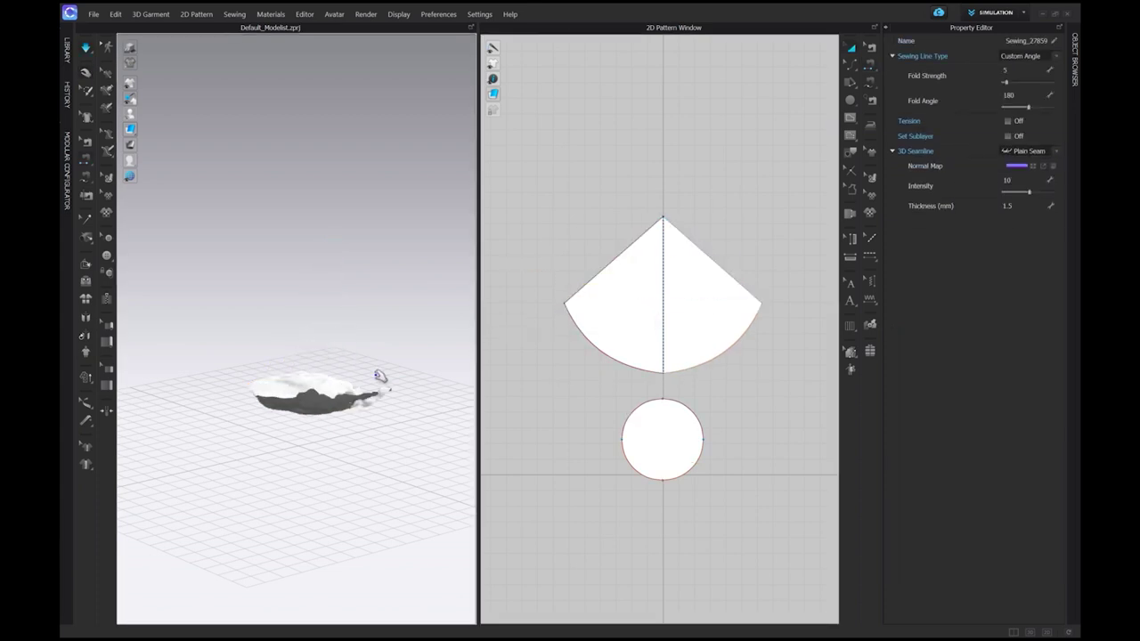
drag(365, 437, 343, 239)
- Strengthen the cone pattern and drag the garment up into a standing cone
click(321, 387)
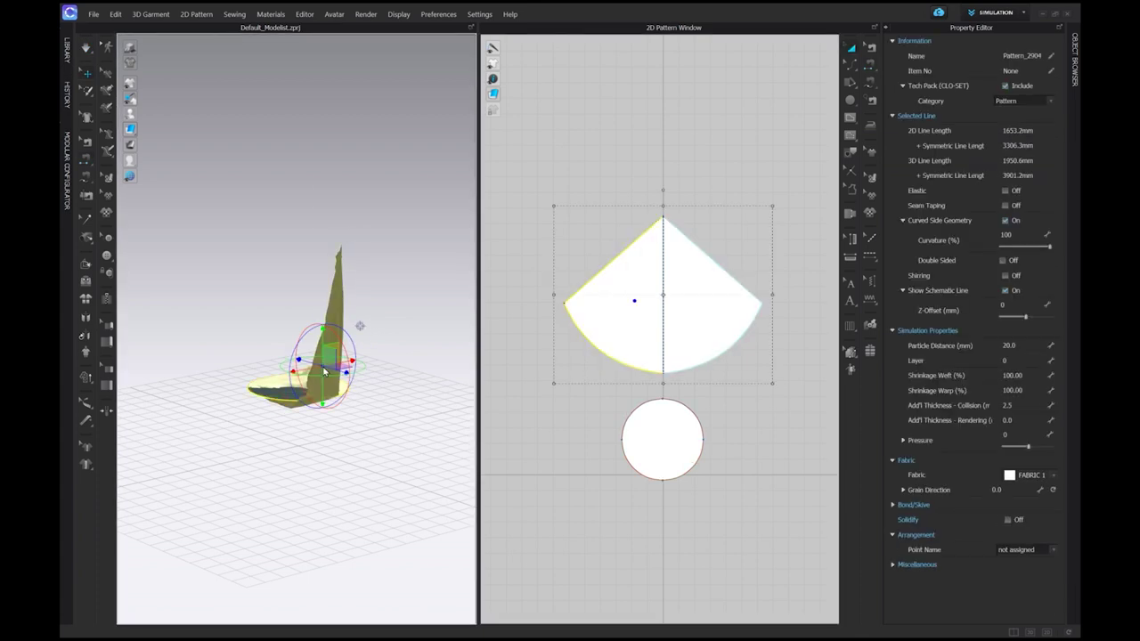
right_click(324, 371)
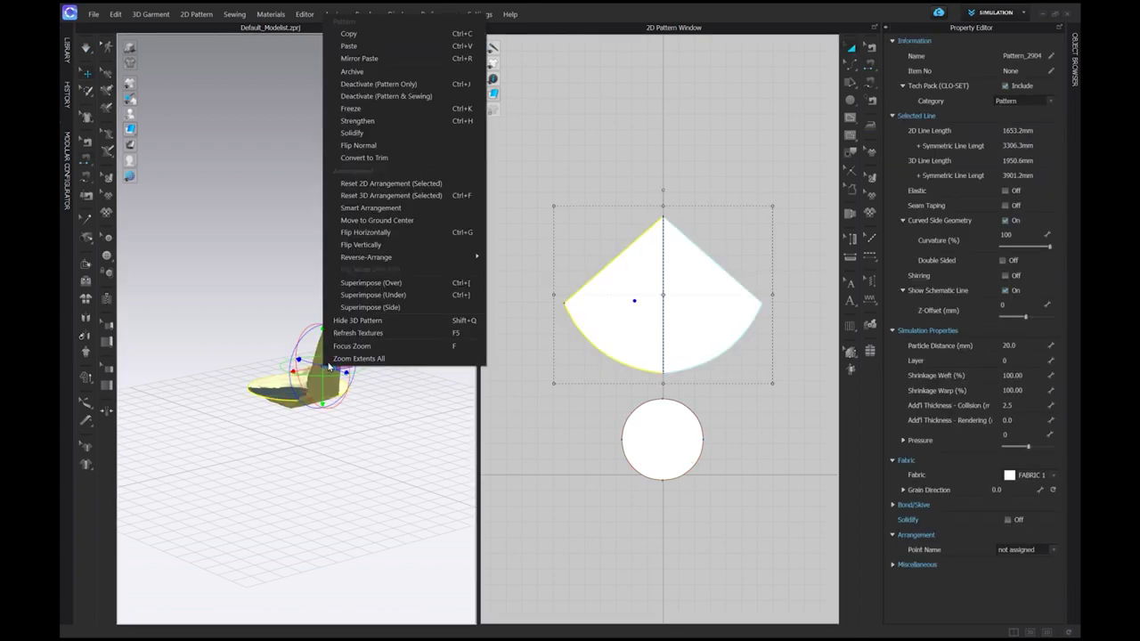
click(374, 120)
click(377, 381)
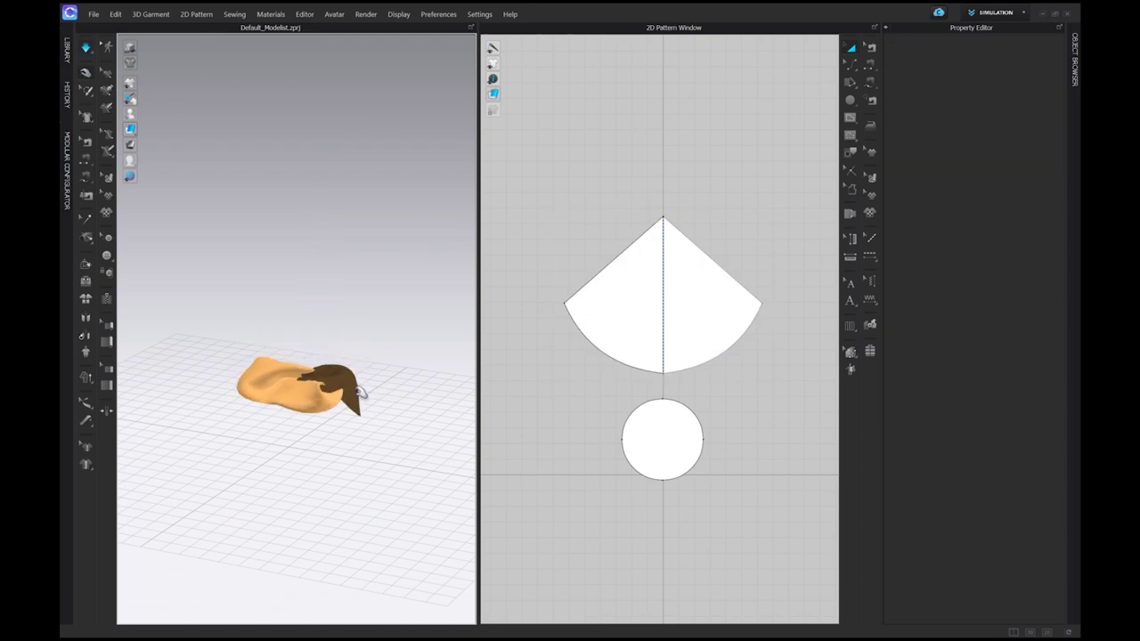
drag(360, 392, 275, 227)
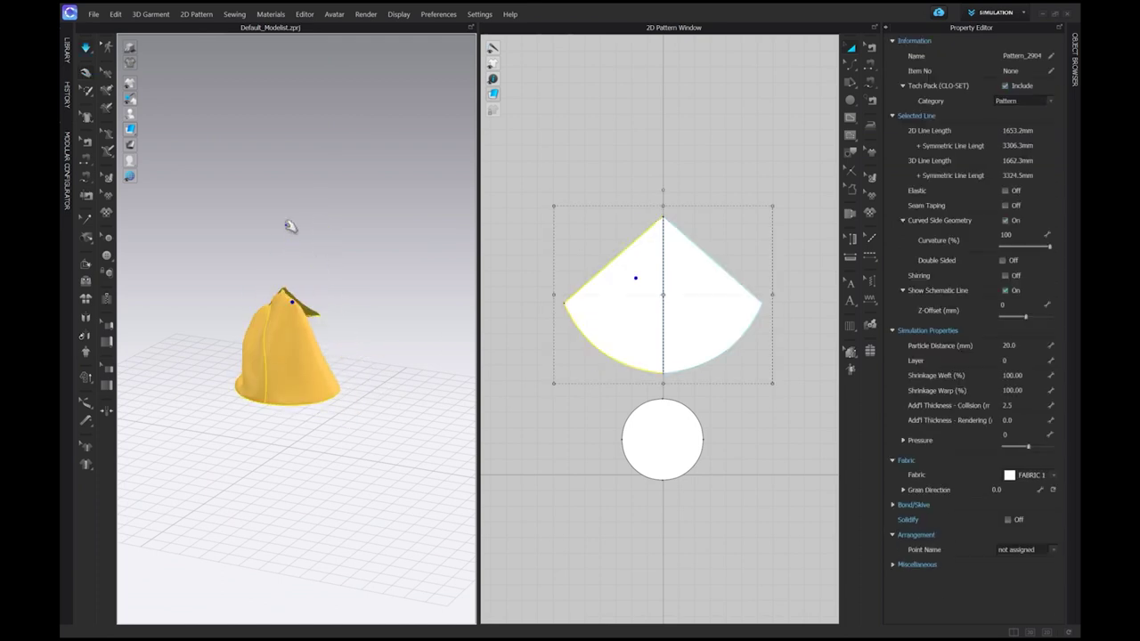
- Lift the garment heap, select both patterns and set Pressure to 53
drag(303, 358, 264, 308)
drag(294, 392, 311, 301)
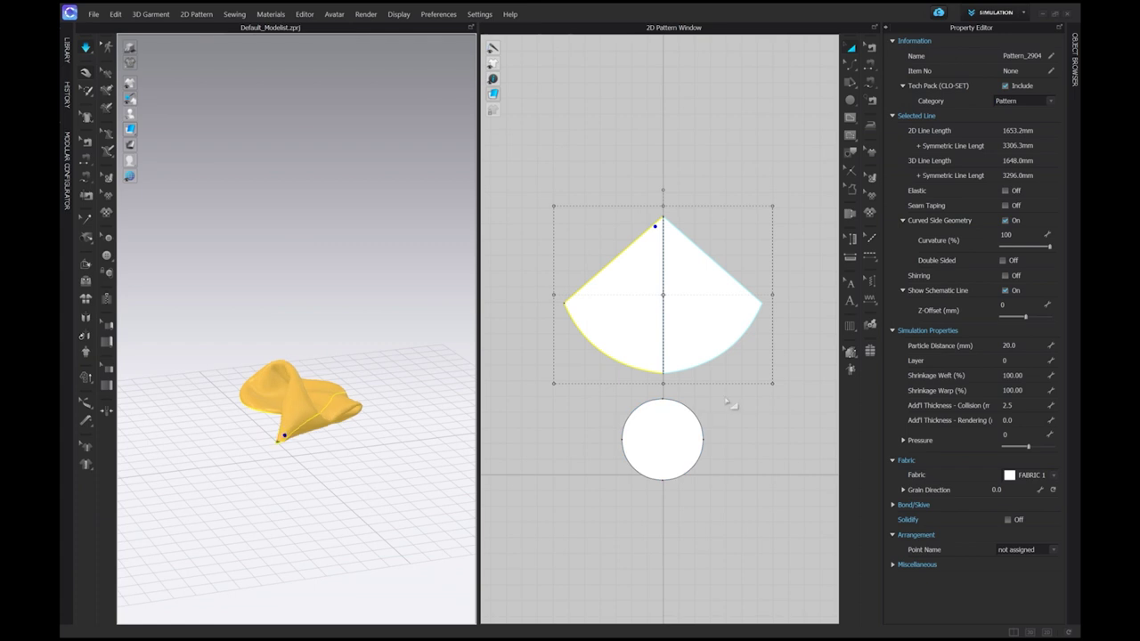
click(549, 168)
drag(543, 159, 824, 501)
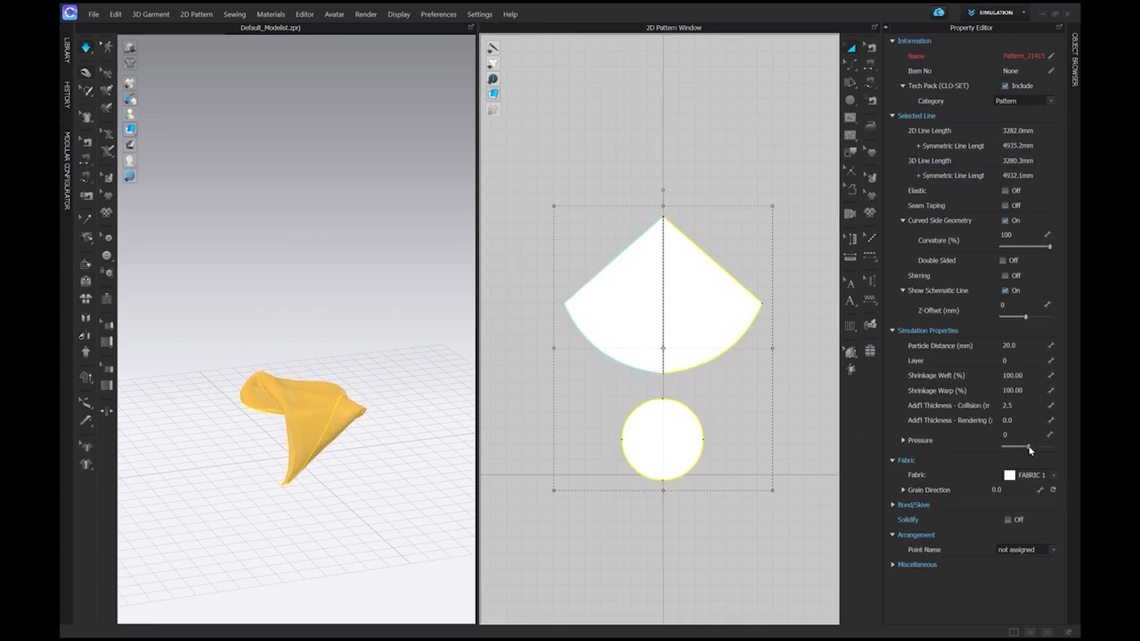
mouse_move(1030, 450)
mouse_down()
mouse_move(1071, 449)
mouse_move(1046, 448)
mouse_up()
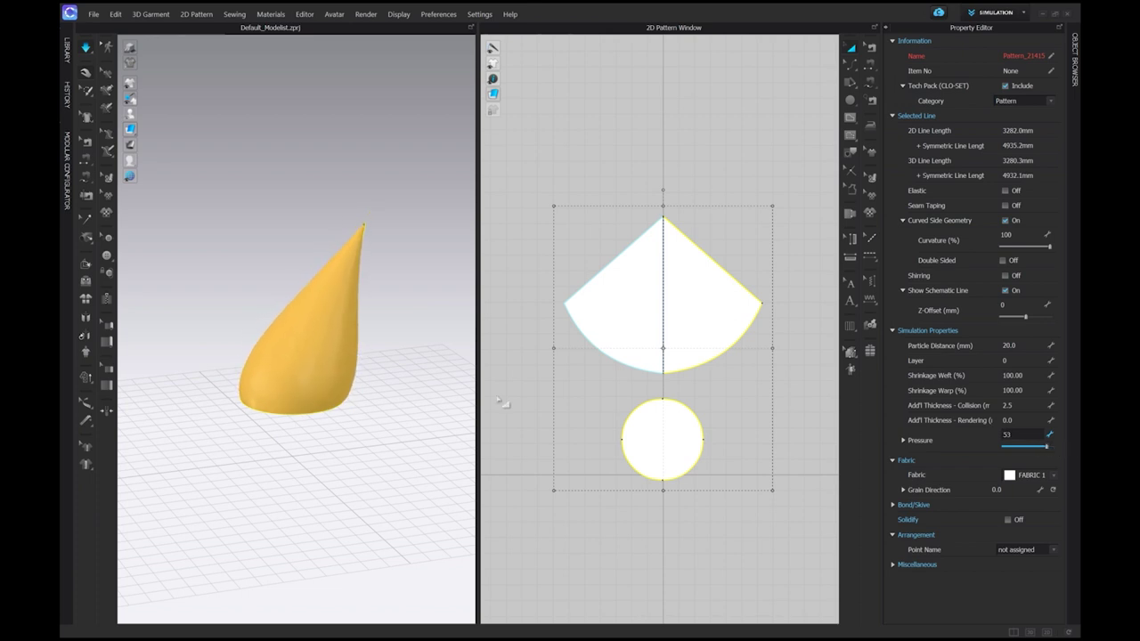
right_drag(350, 442, 394, 404)
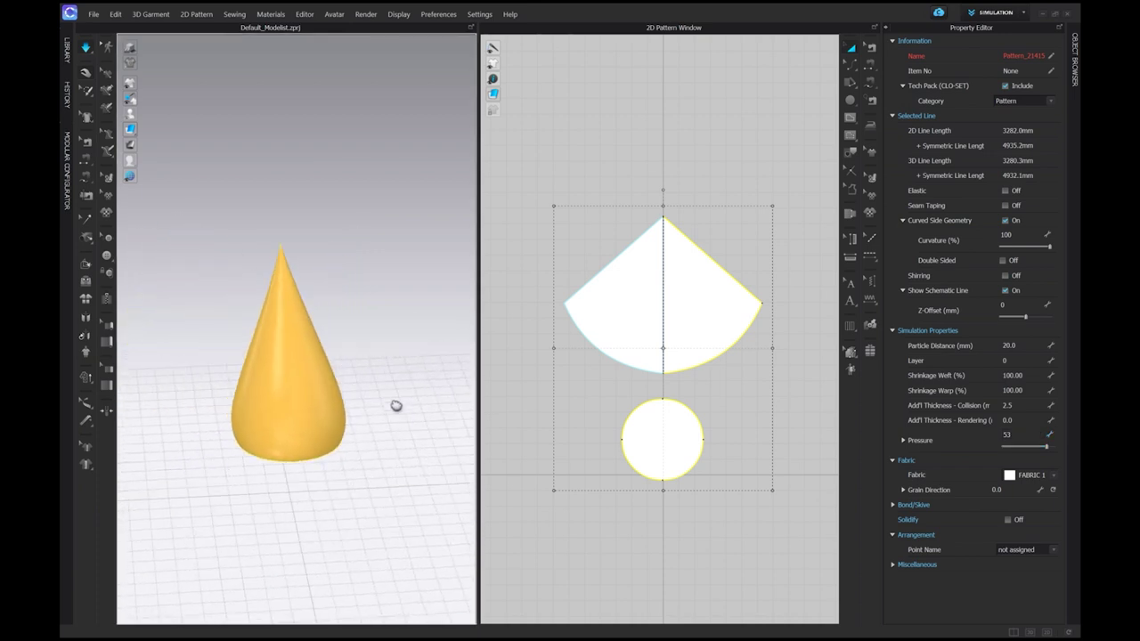
- Activate the circle pattern as the cone's base
click(654, 440)
right_click(655, 439)
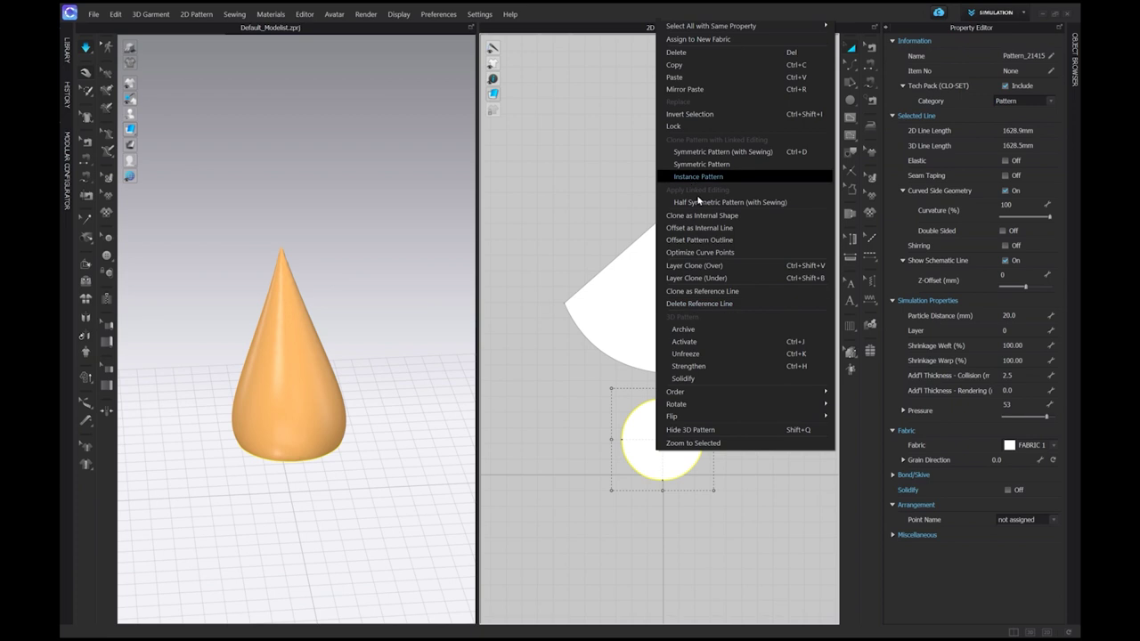
click(707, 341)
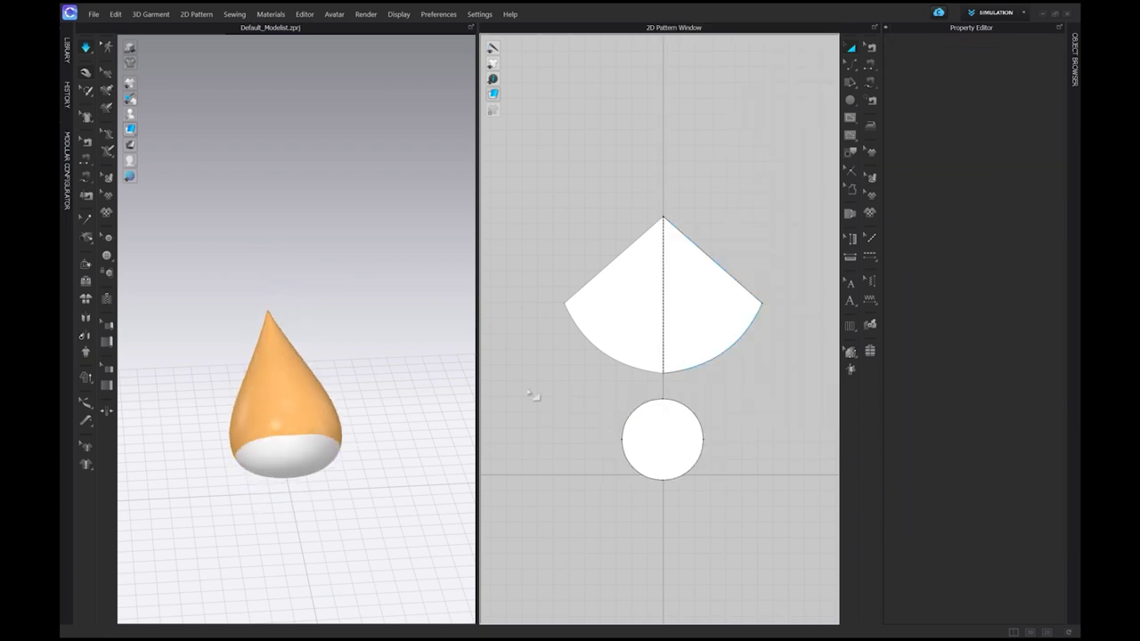
right_drag(374, 383, 216, 444)
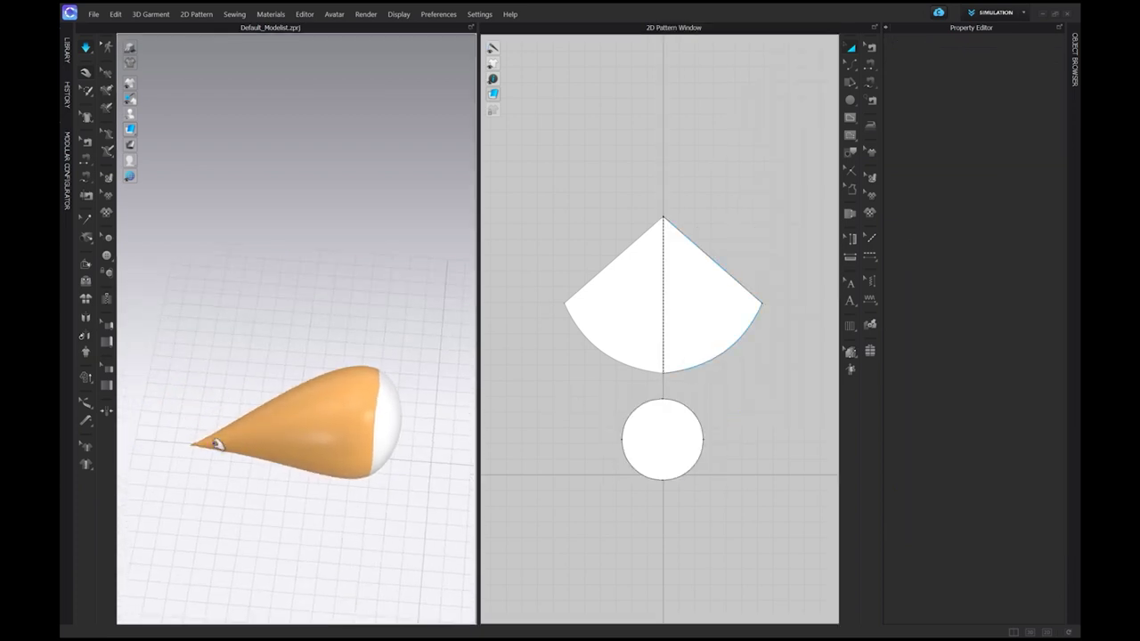
- Drag the cone's tip upright to the top centre so it stands on its base
drag(198, 445, 397, 178)
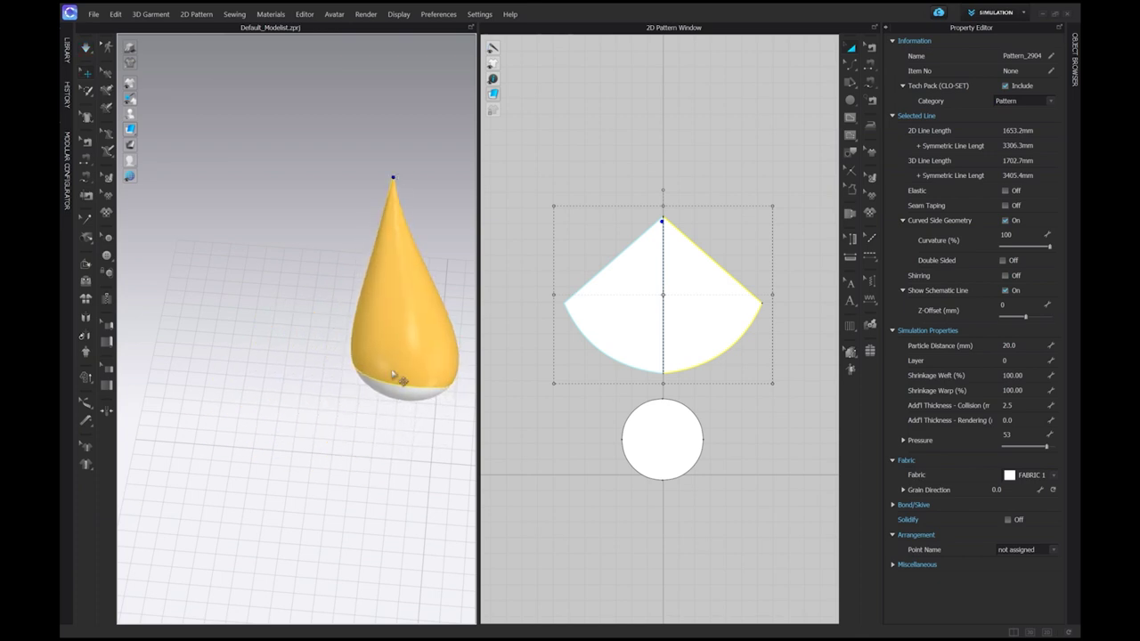
right_drag(395, 375, 406, 290)
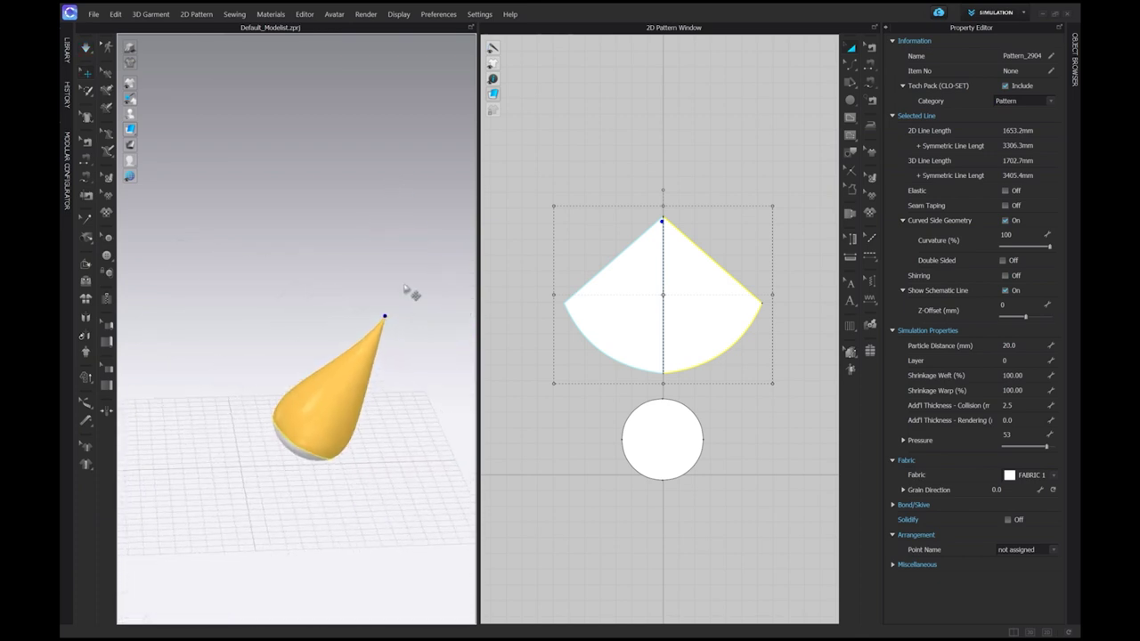
drag(384, 320, 247, 275)
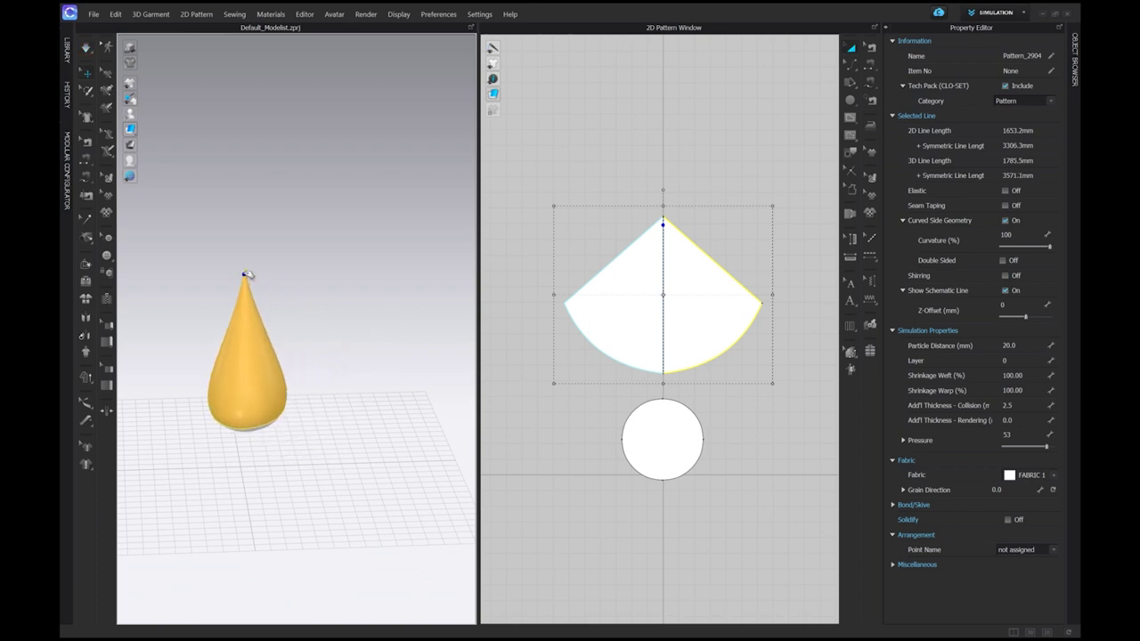
drag(540, 154, 802, 541)
scroll(329, 396, up, 5)
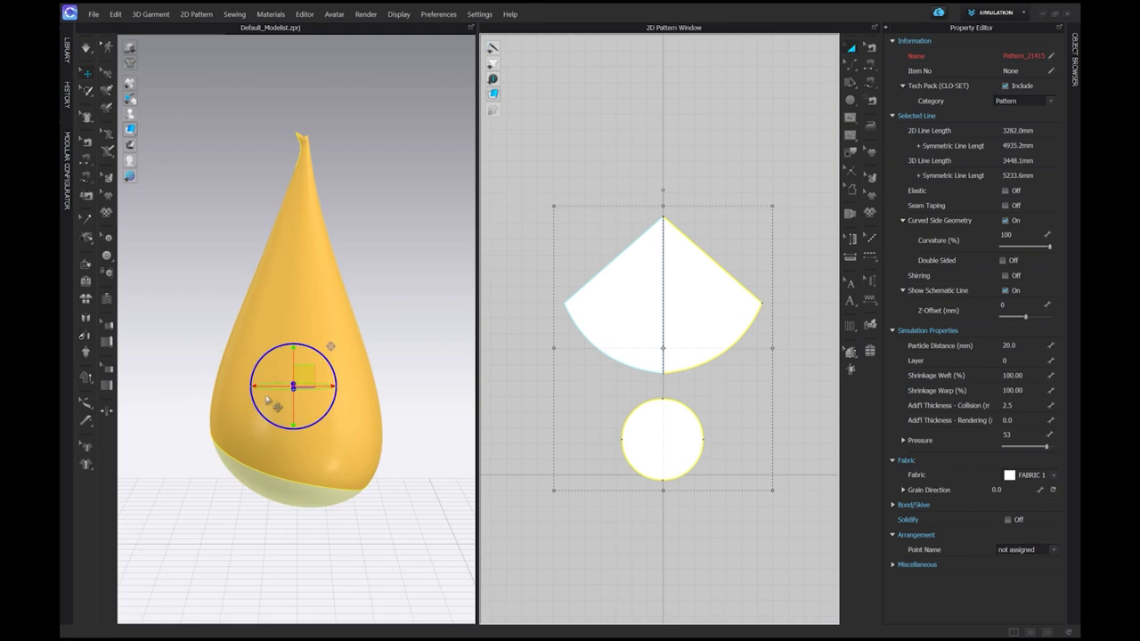
right_drag(328, 395, 306, 395)
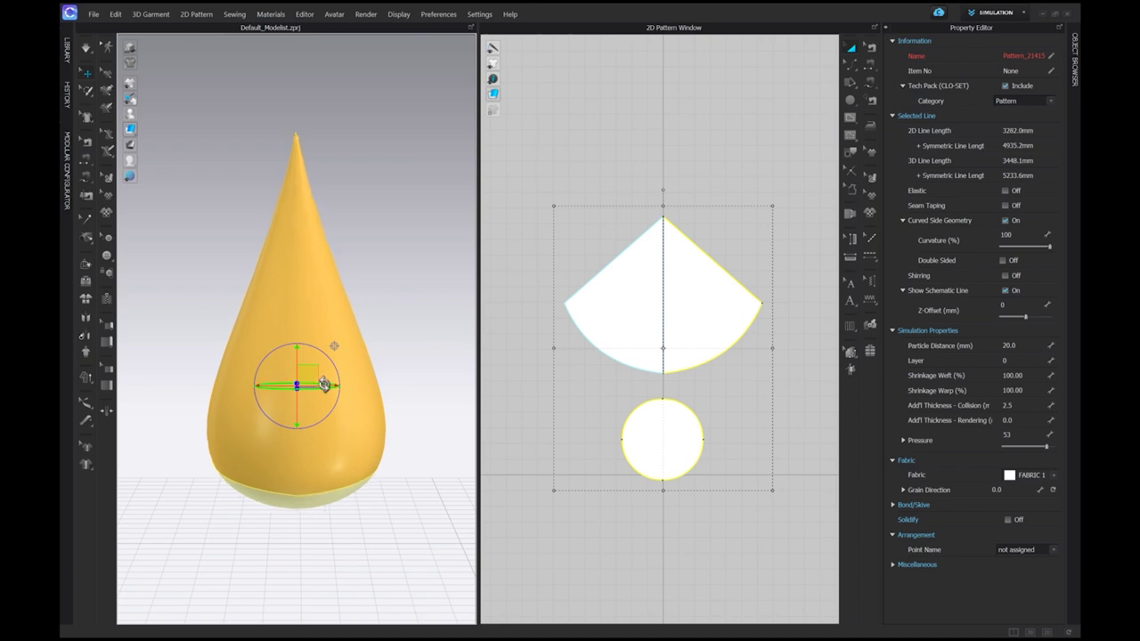
- Strengthen the cone's bottom circle pattern
click(300, 509)
click(445, 359)
click(305, 508)
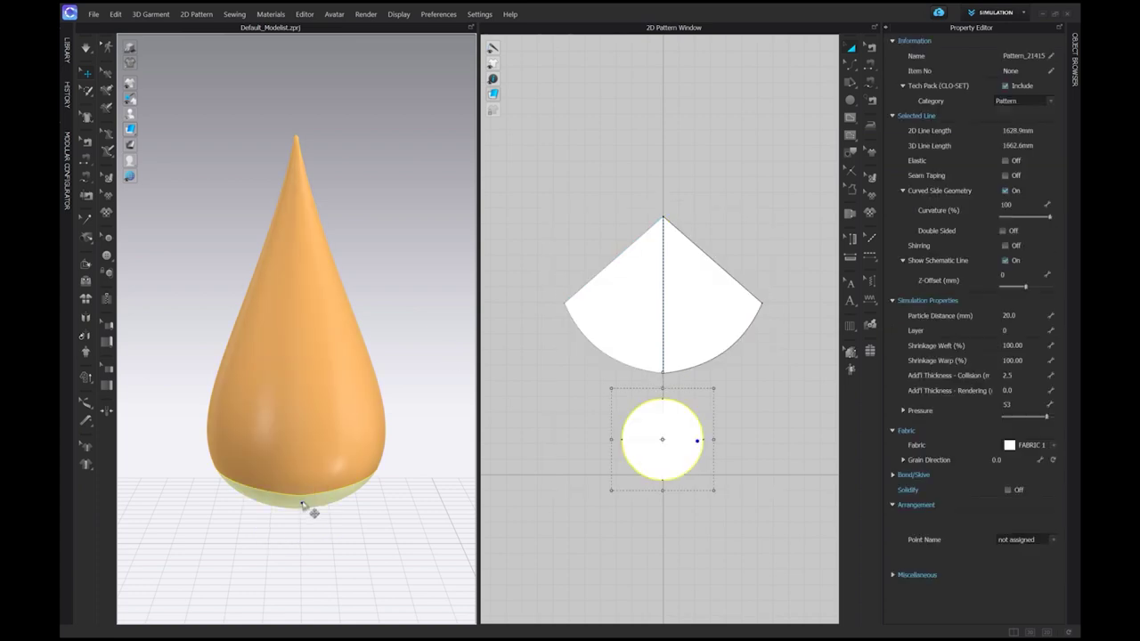
right_click(304, 506)
click(377, 256)
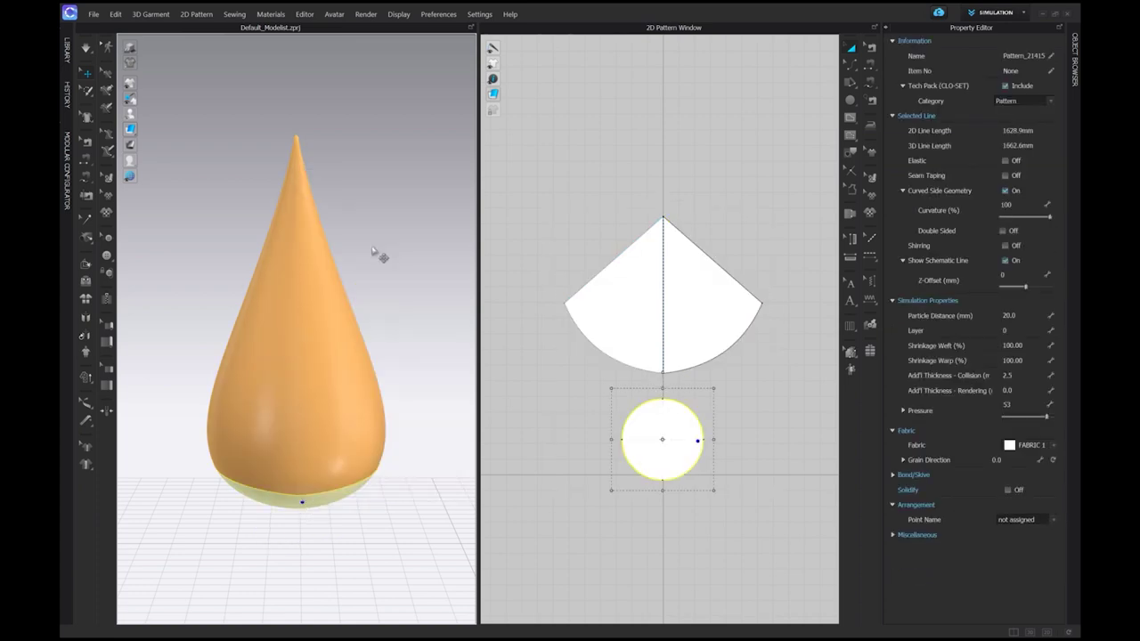
key(q)
- Freeze the cone pattern in its upright shape and clear the selection
click(299, 161)
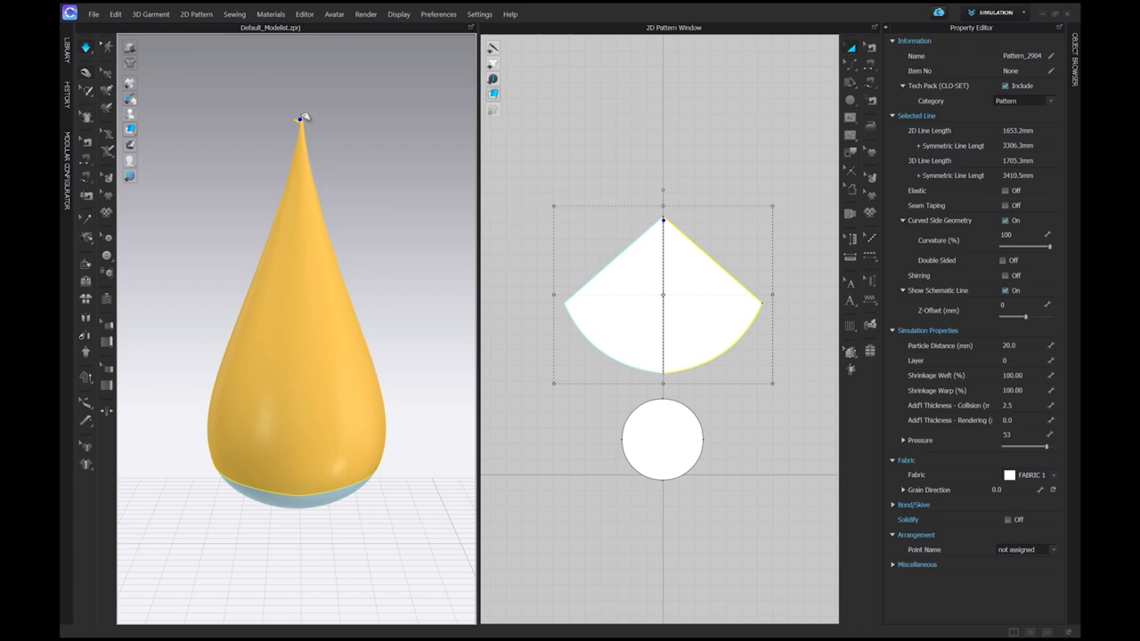
click(345, 219)
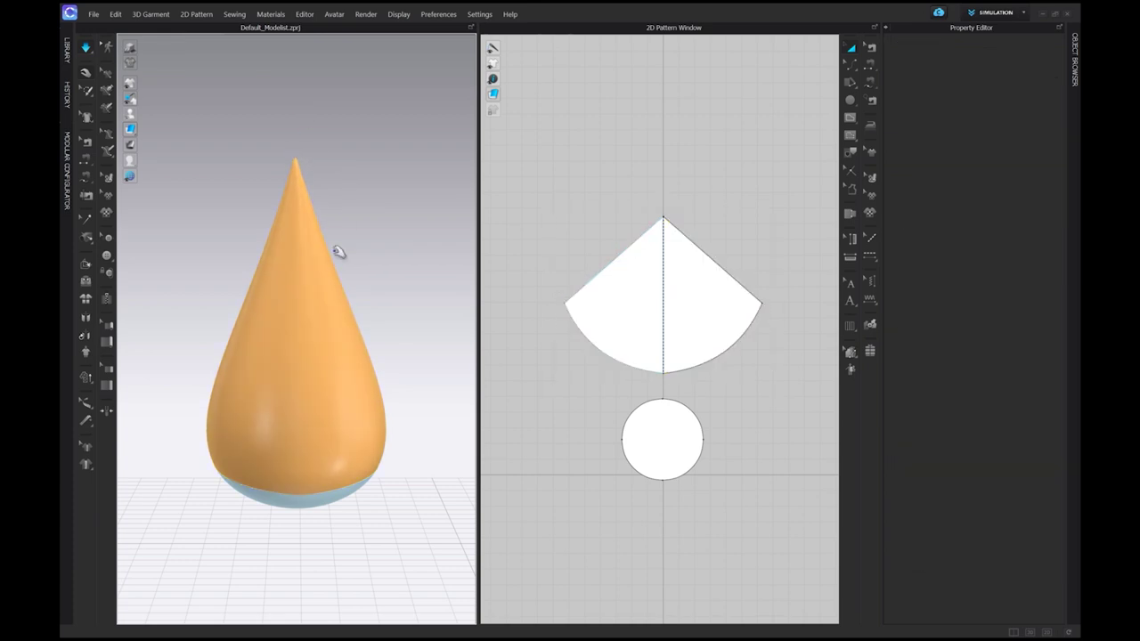
click(303, 318)
right_click(291, 317)
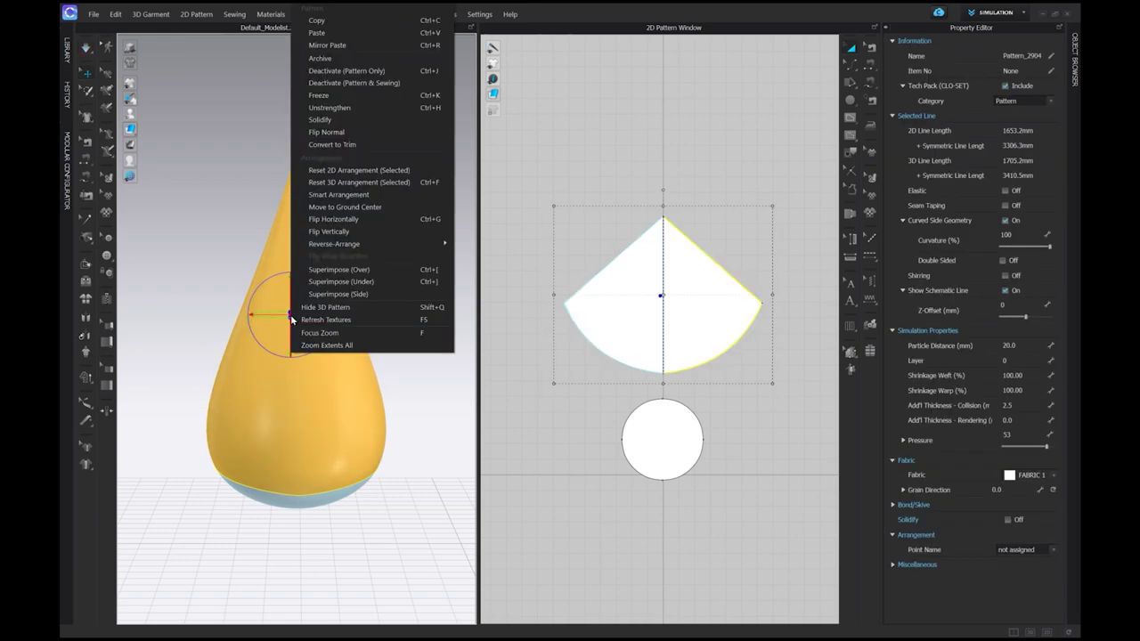
click(342, 95)
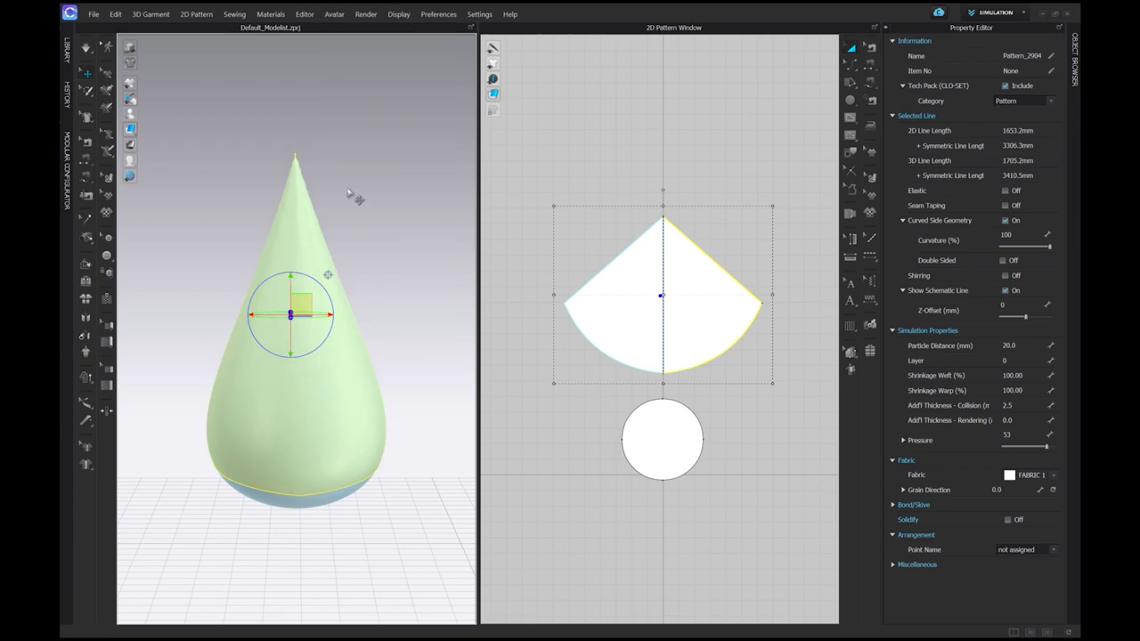
click(354, 275)
- Open the Render window, widen its panel and start Interactive Render of the cone
click(393, 14)
mouse_move(390, 27)
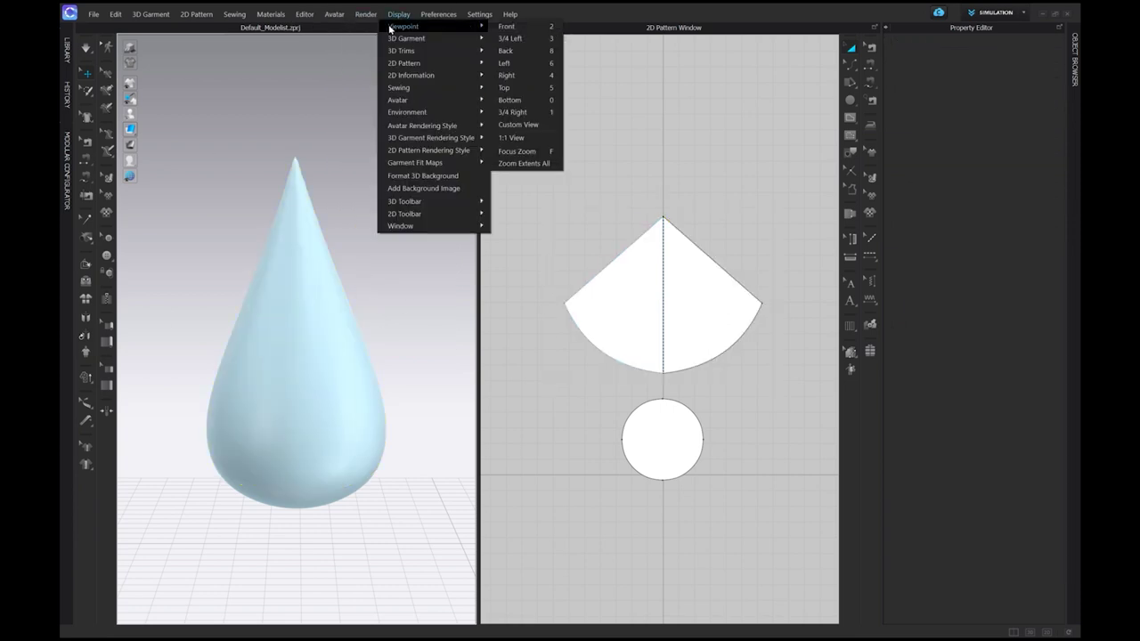
click(373, 26)
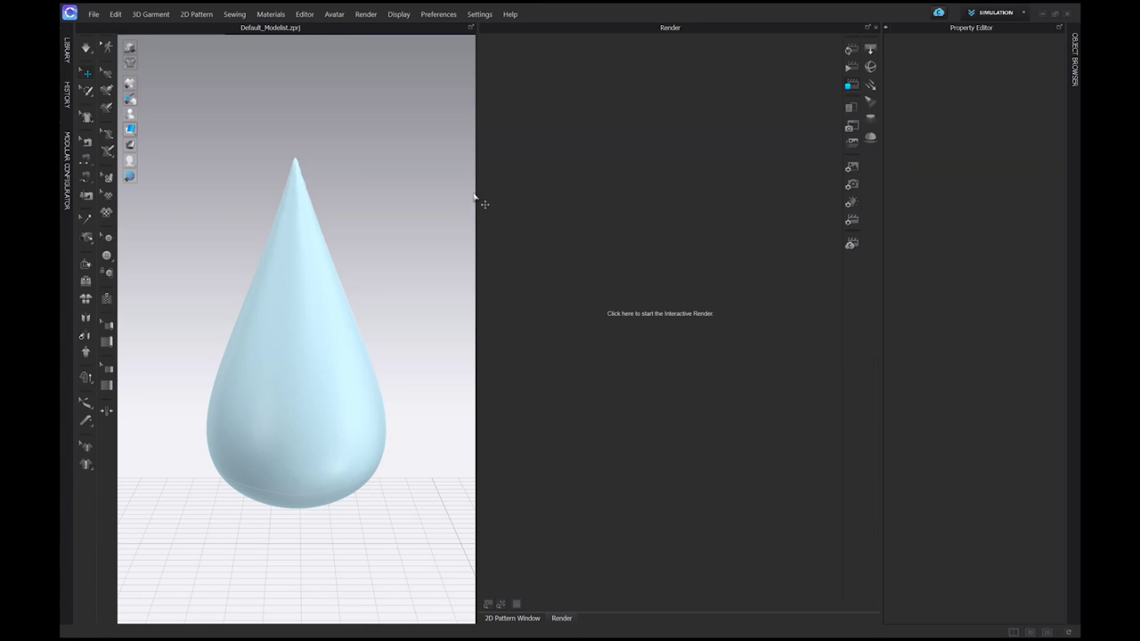
drag(477, 192, 424, 194)
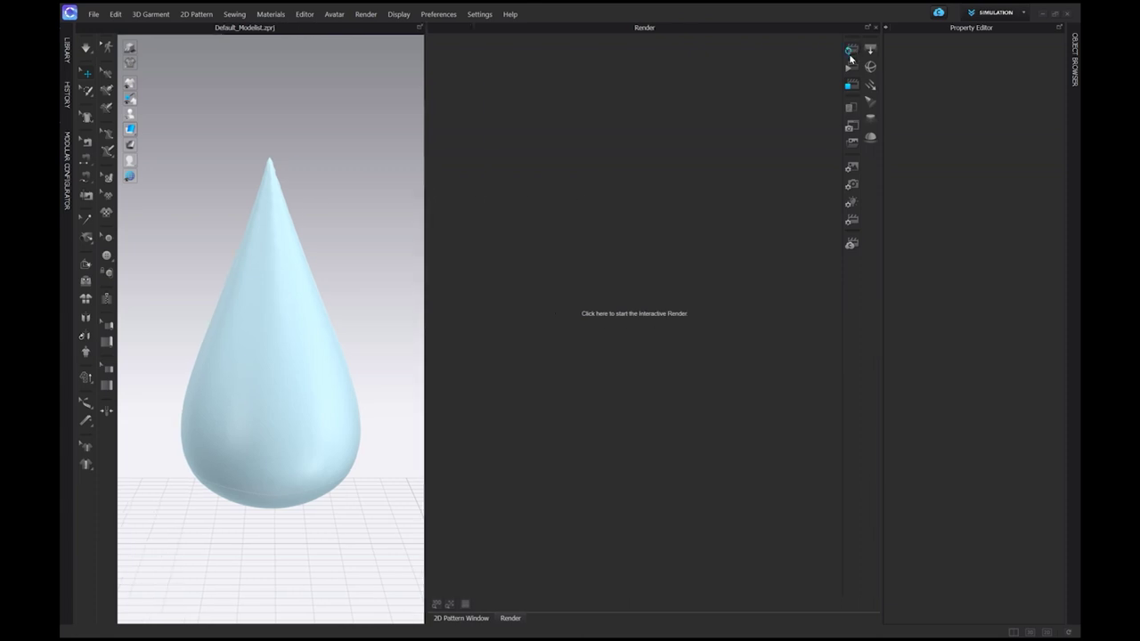
click(850, 52)
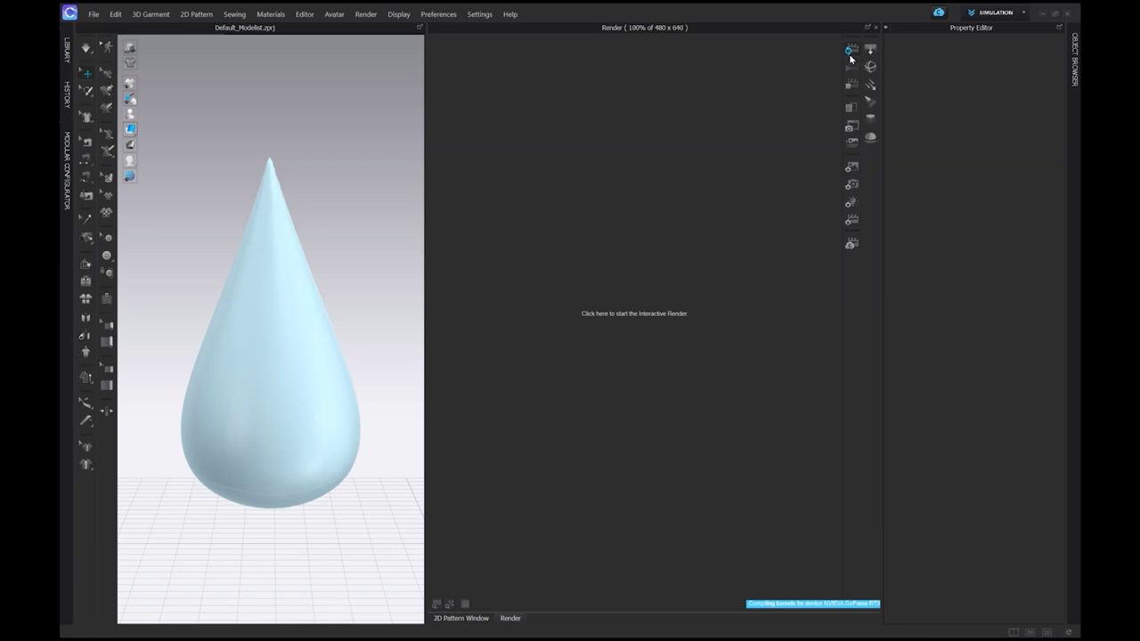
- Turn background transparency on, set image size 1280 x 720, and show the fabric list
click(855, 169)
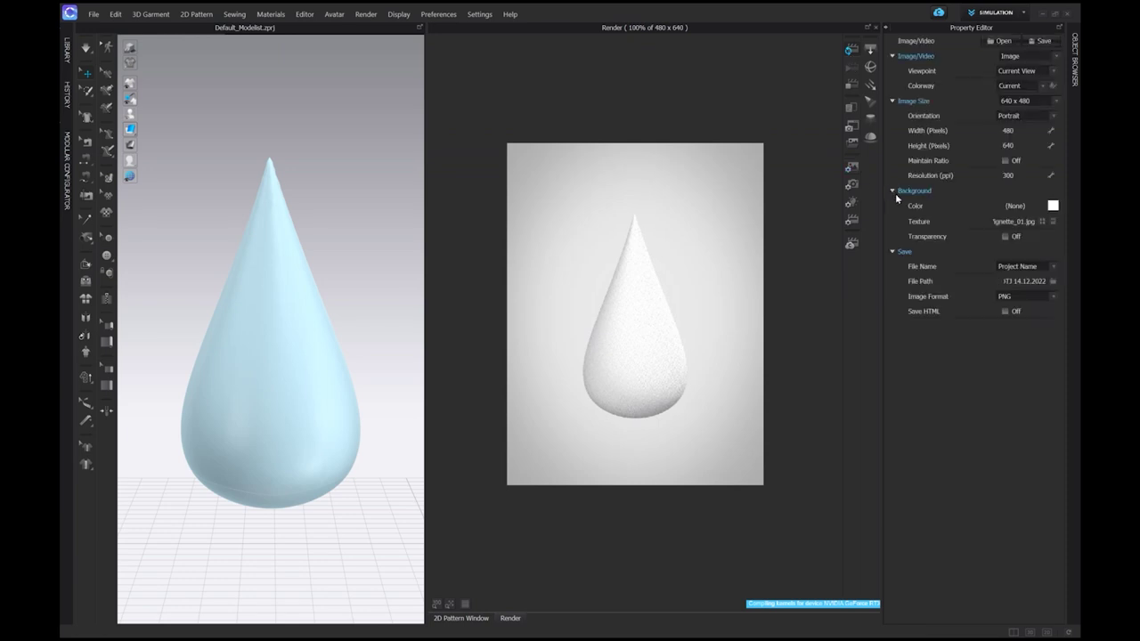
click(1007, 238)
click(1028, 101)
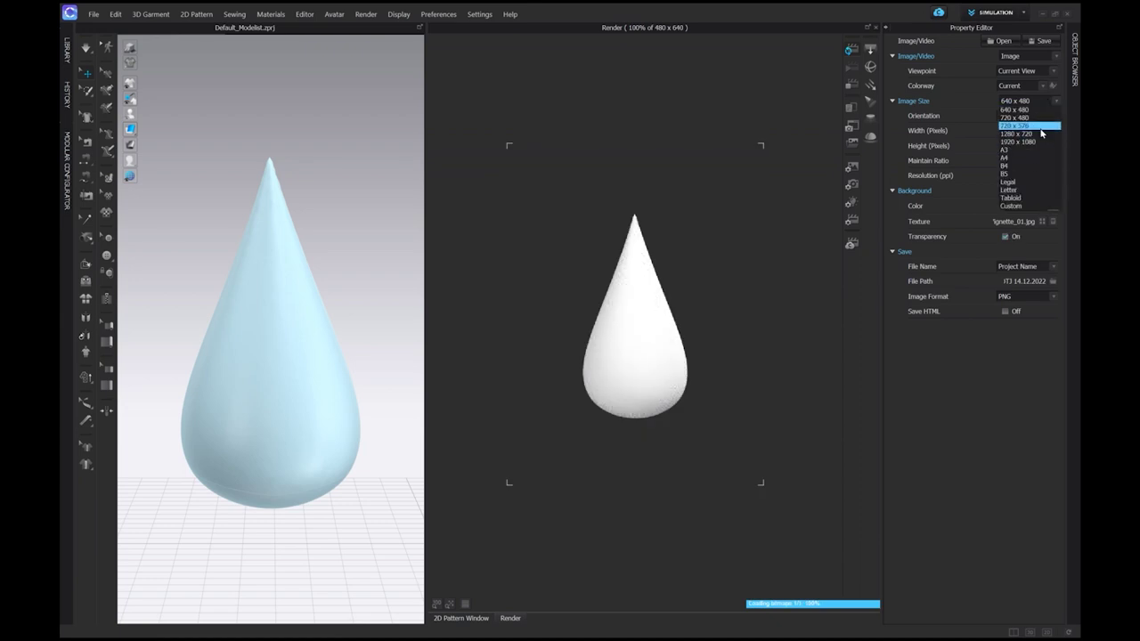
click(1040, 134)
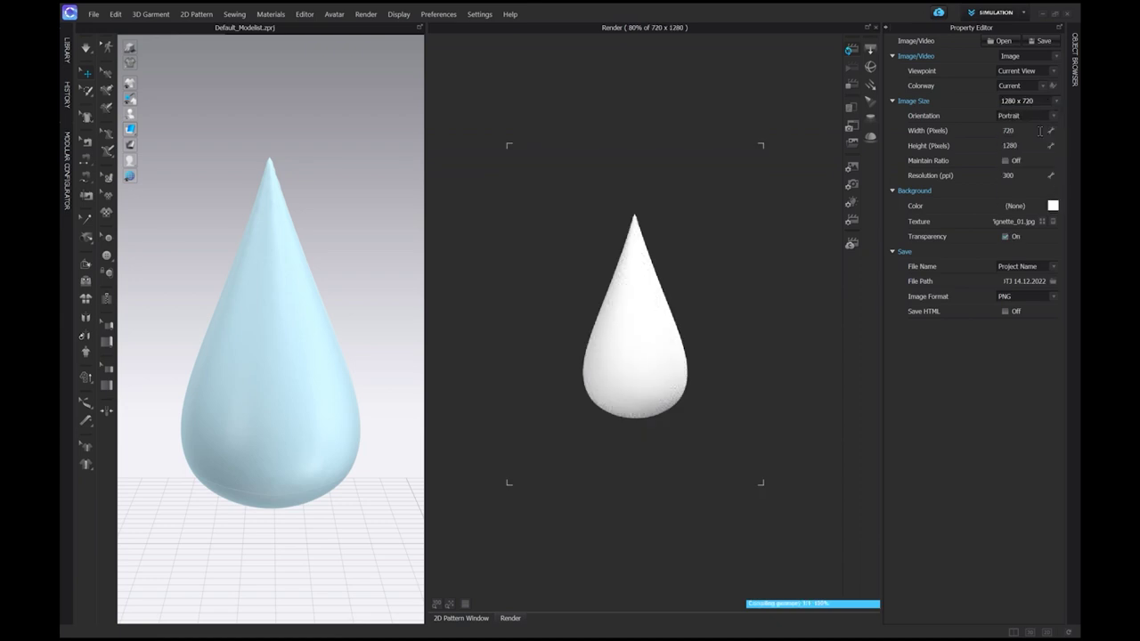
click(1075, 79)
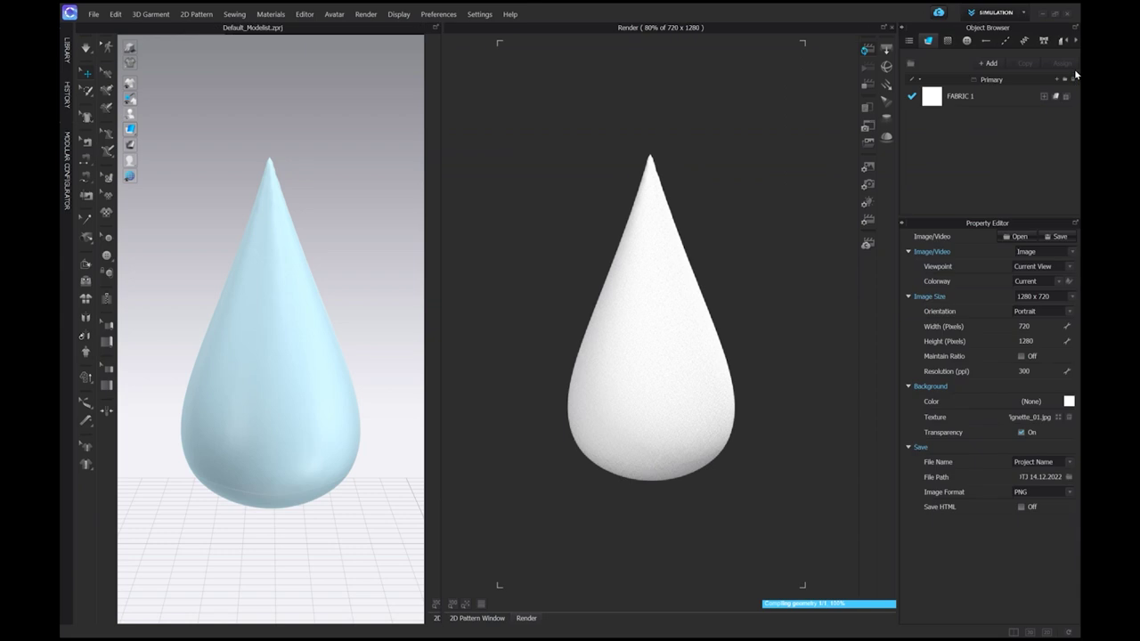
- Change FABRIC 1's material type to Fur (Render Only)
click(1003, 104)
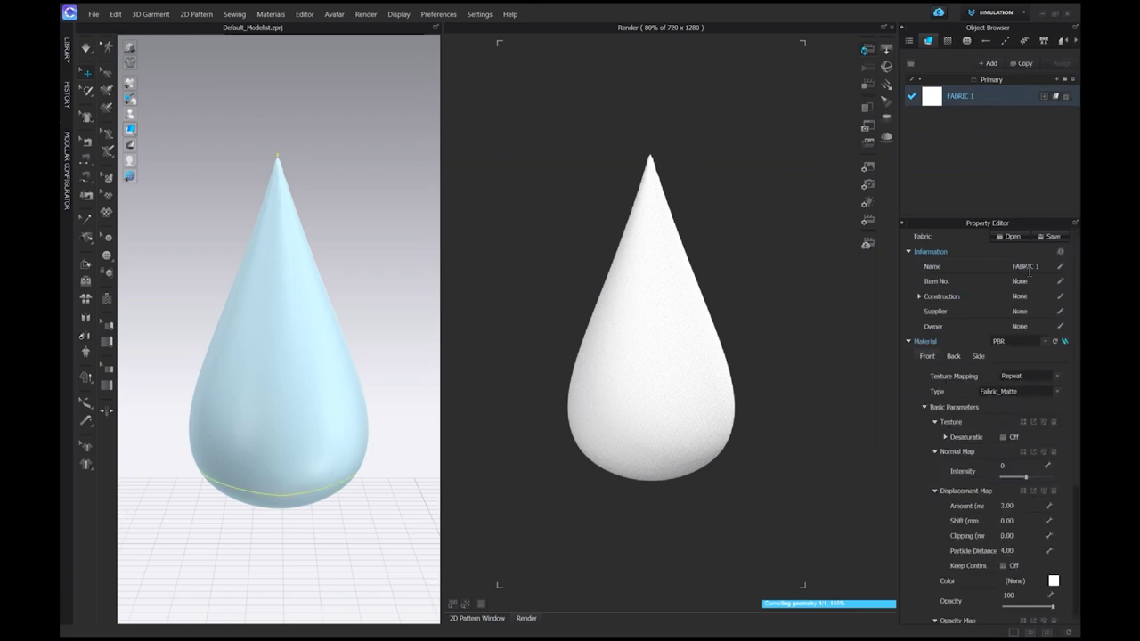
click(1035, 393)
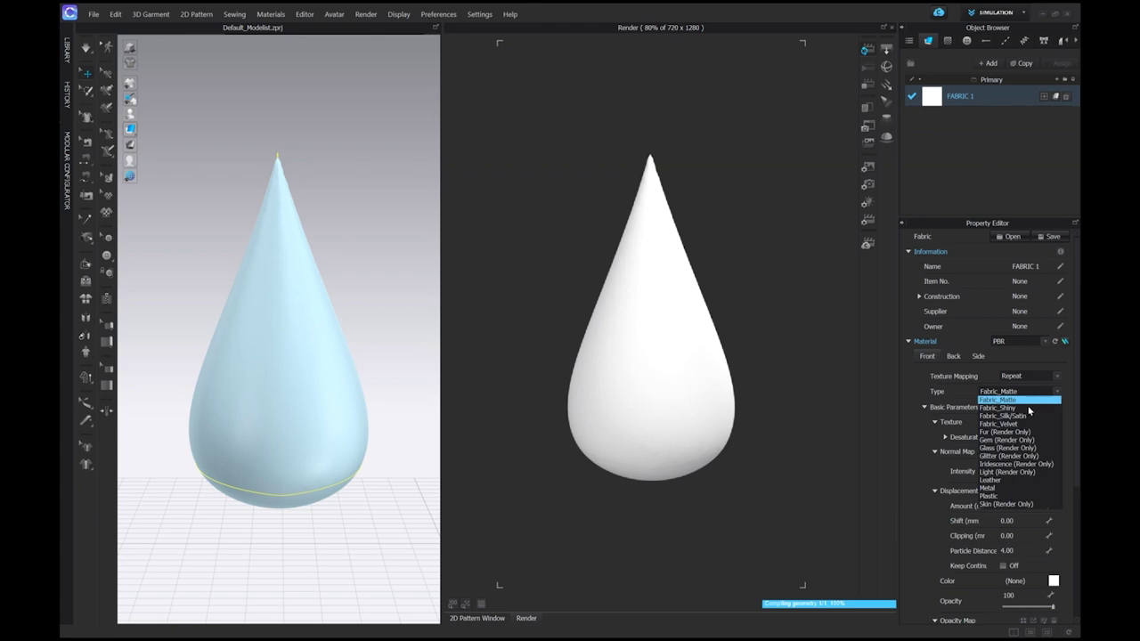
click(1021, 433)
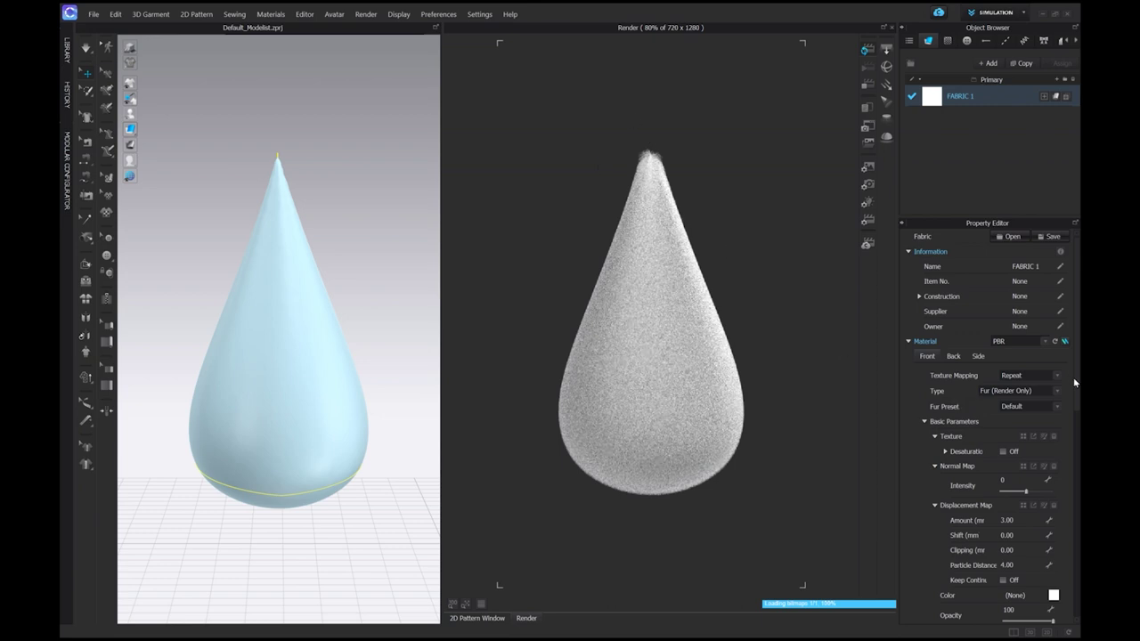
- Set the fur's Base length to 200 in Fur Shape
drag(1074, 382, 1071, 600)
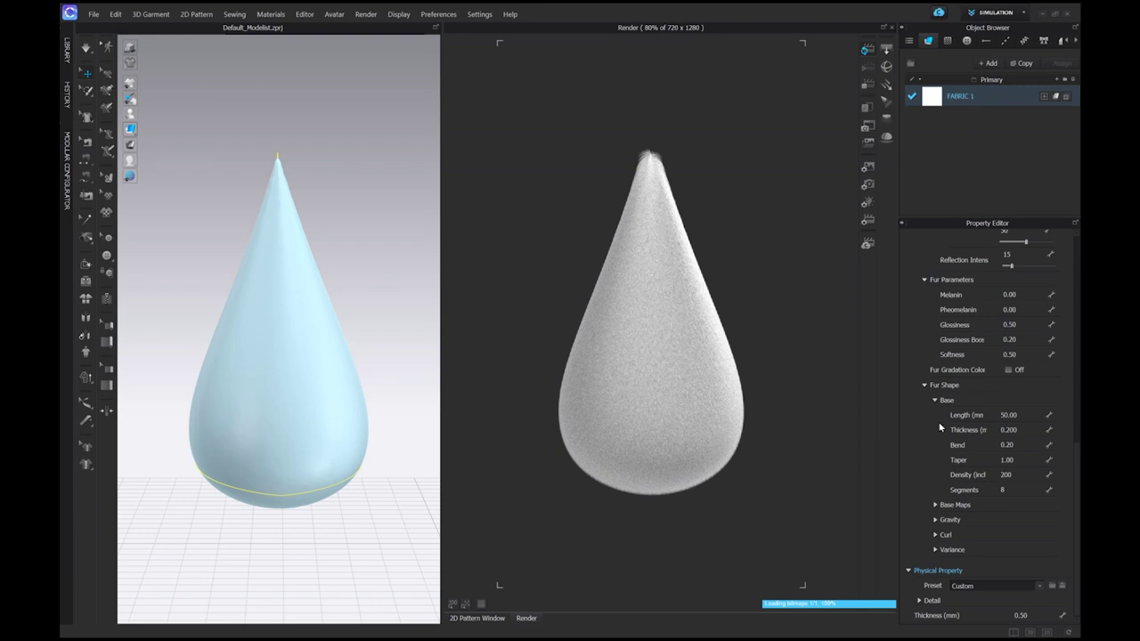
click(1014, 415)
text(200)
key(Return)
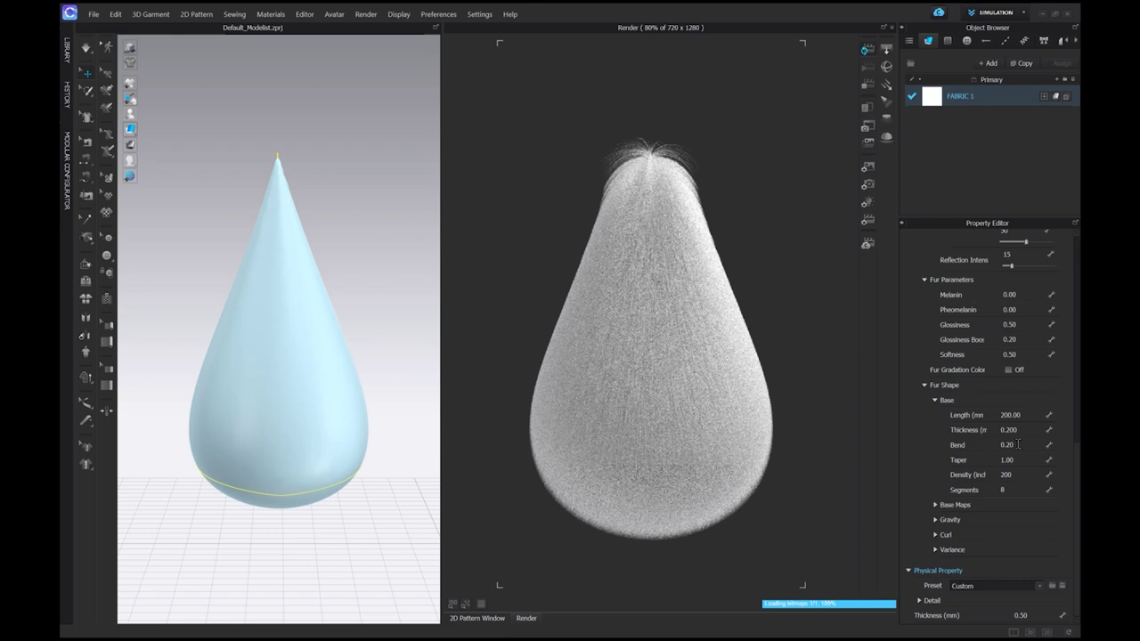
click(1018, 443)
- Set the fur bend to 0, briefly trying 1, for straight strands
text(0)
key(Return)
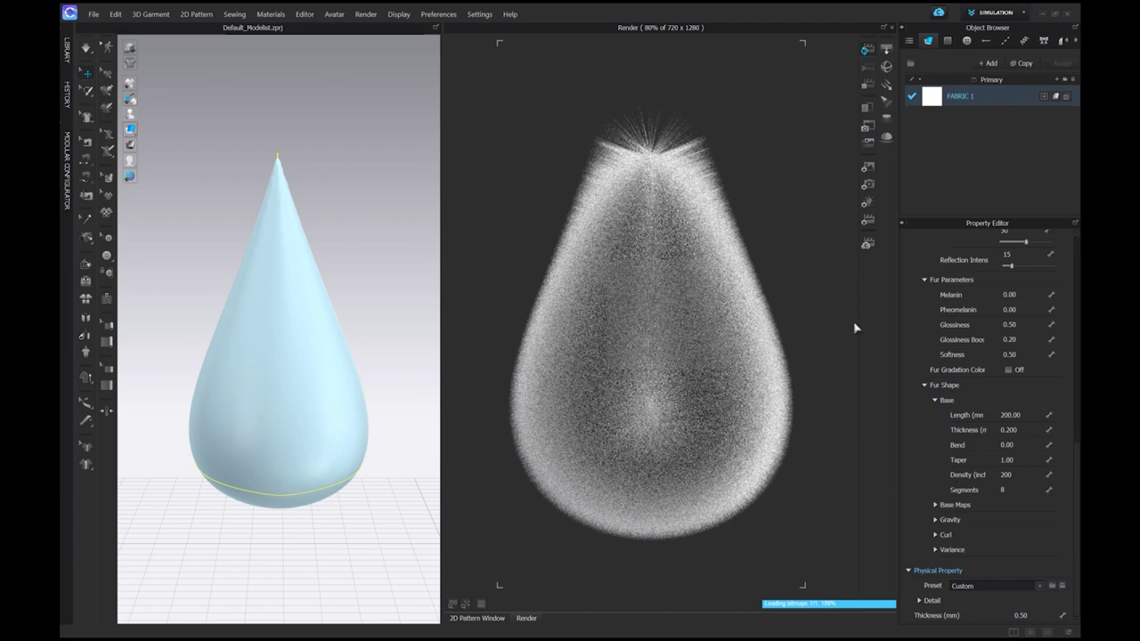
click(1013, 460)
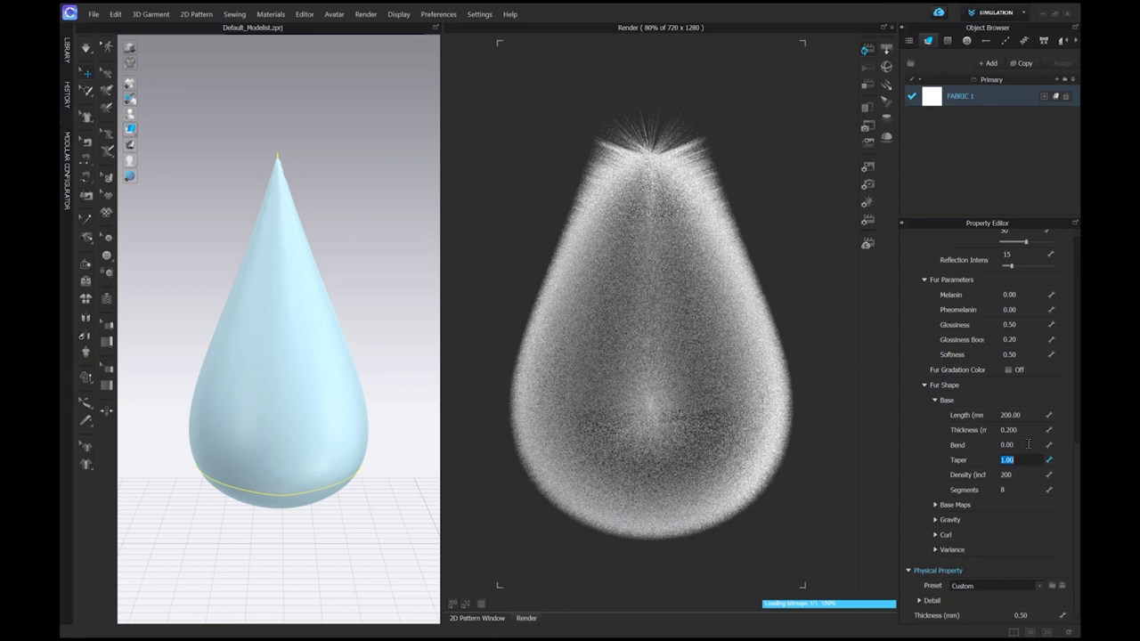
click(1026, 444)
text(1)
key(Return)
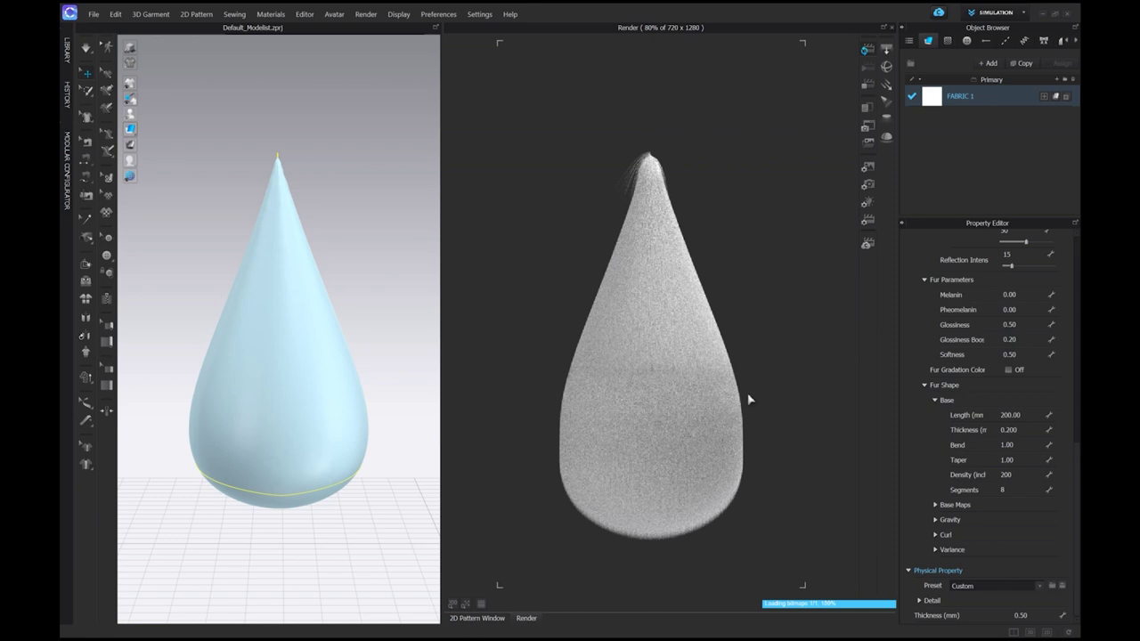
click(1020, 445)
text(0)
key(Return)
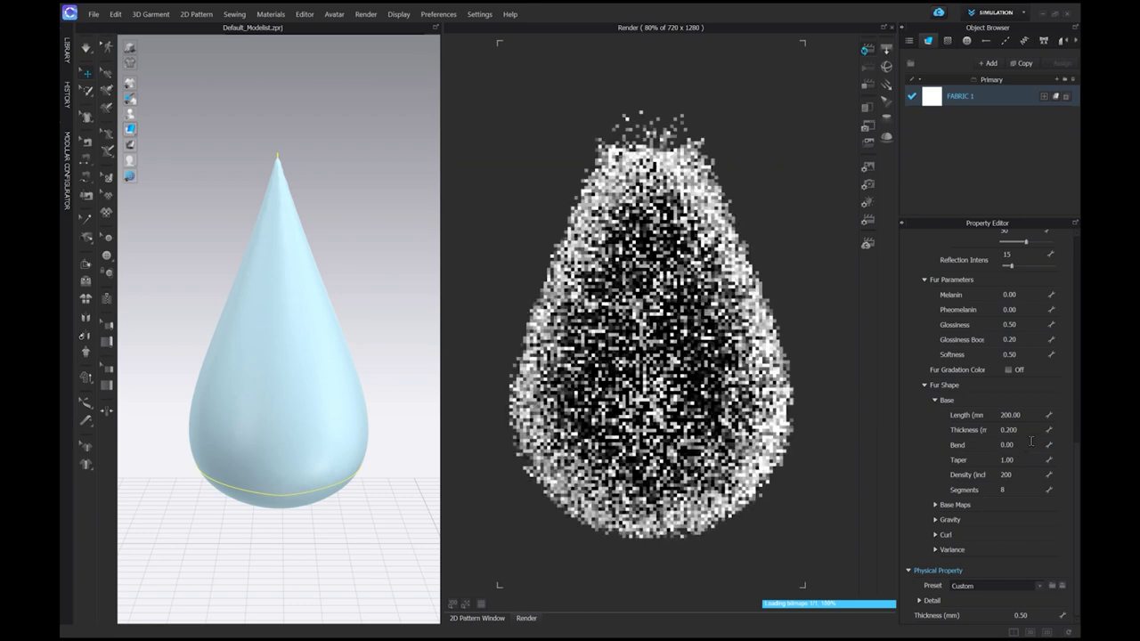
- Set fur length to 100, thickness to 3.000, and zero one more Fur Shape value
click(1033, 416)
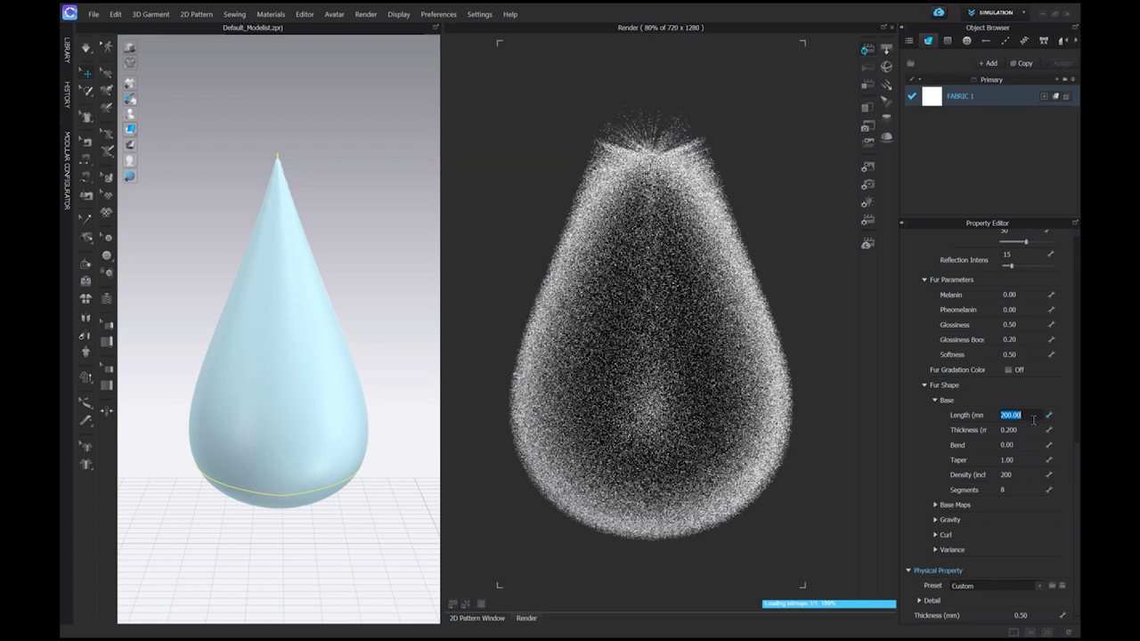
text(100)
key(Return)
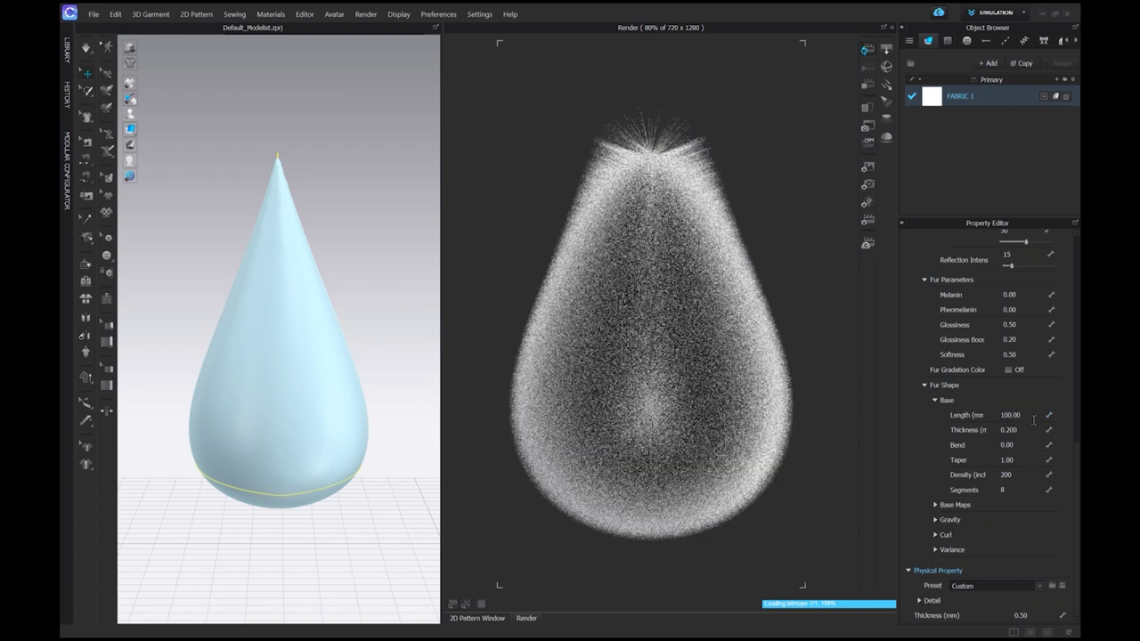
click(1031, 430)
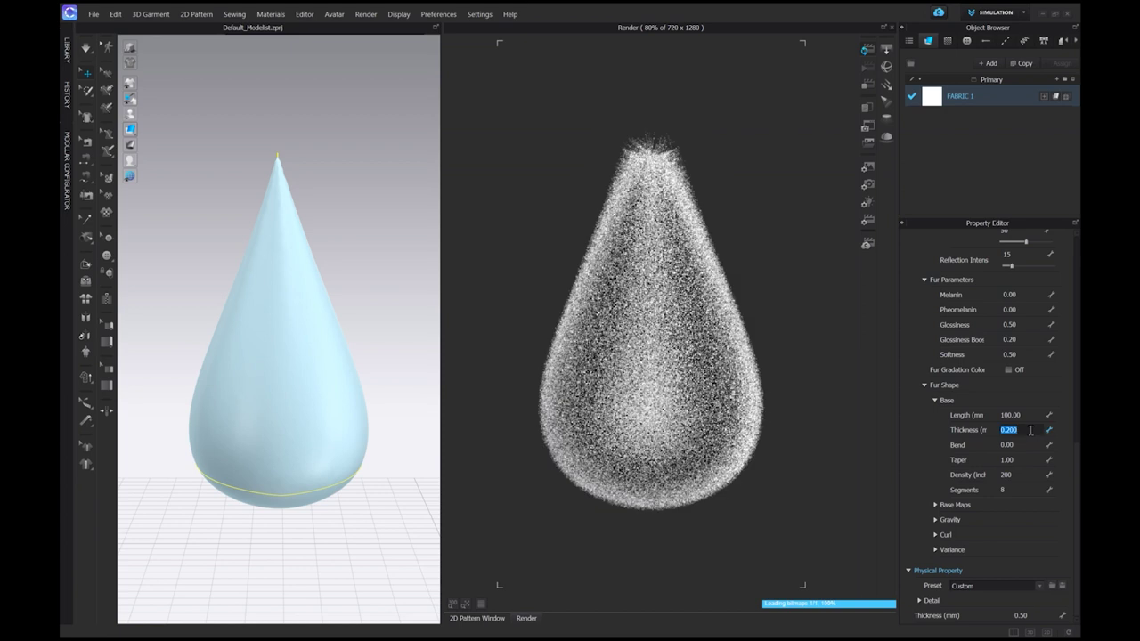
text(3)
key(Return)
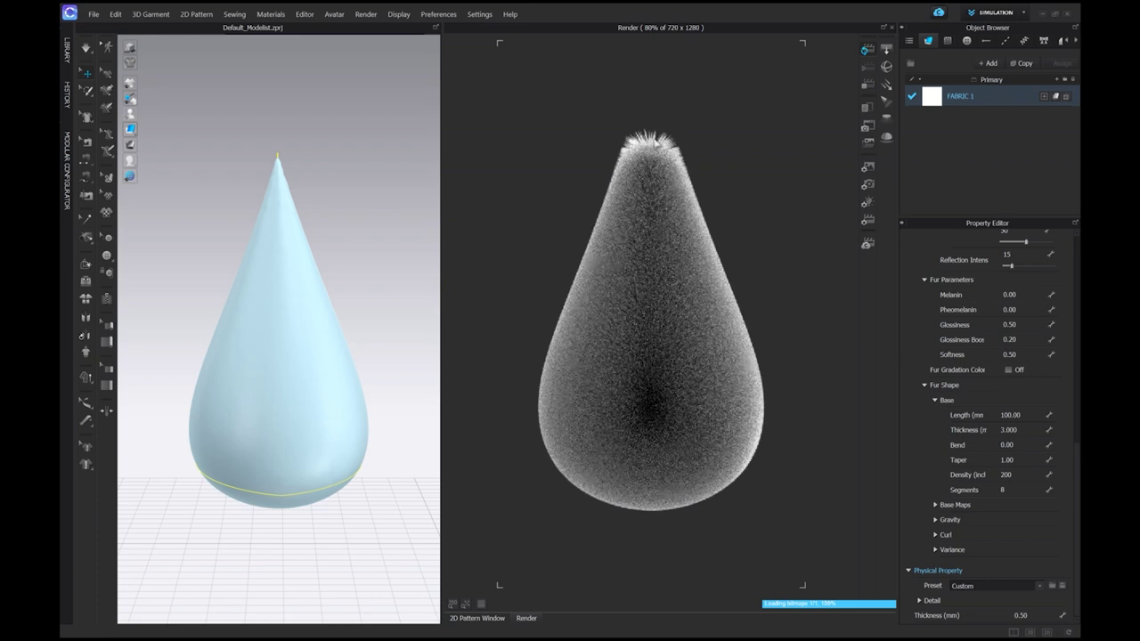
double_click(1015, 459)
text(0)
key(Return)
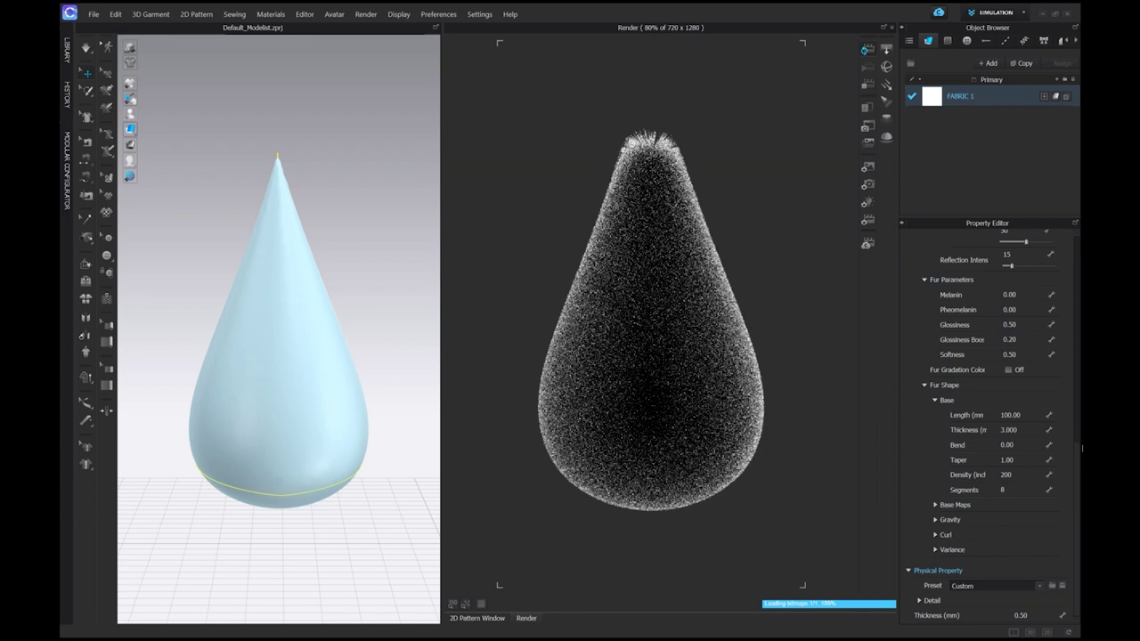
- Set Fur Shape Base Density to 10 and expand the Base Maps slots
double_click(1033, 474)
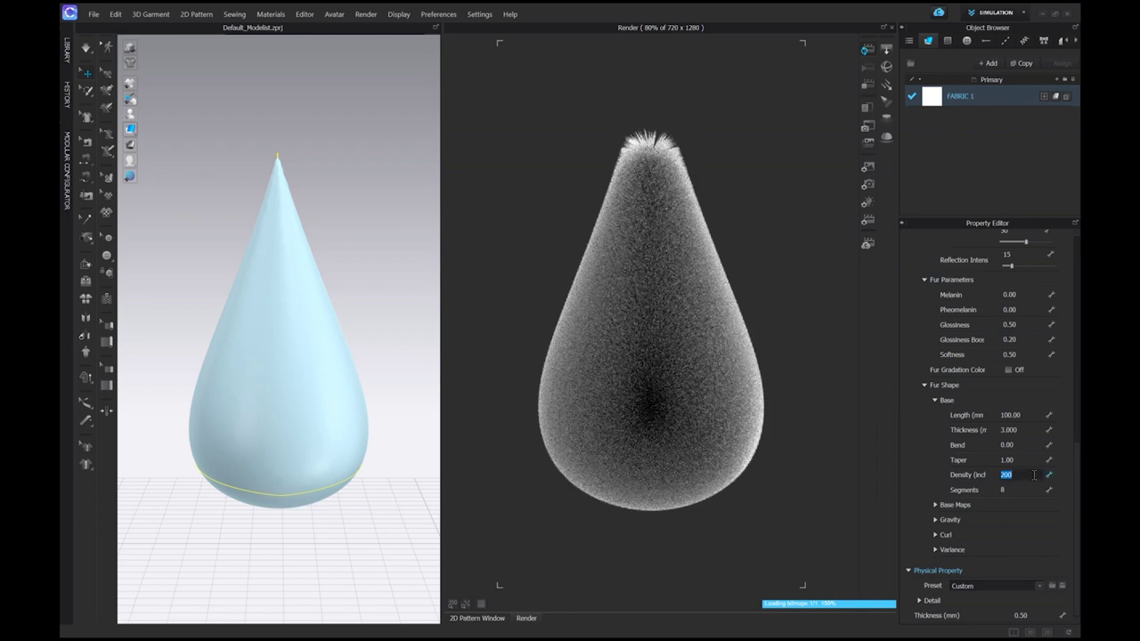
text(10)
key(Return)
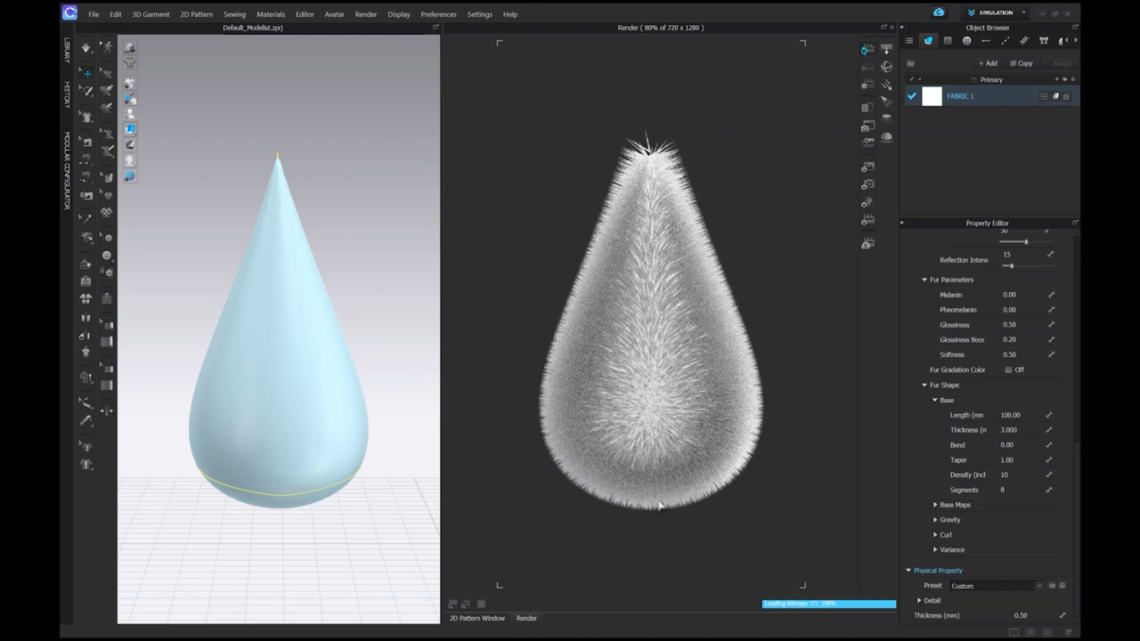
click(954, 504)
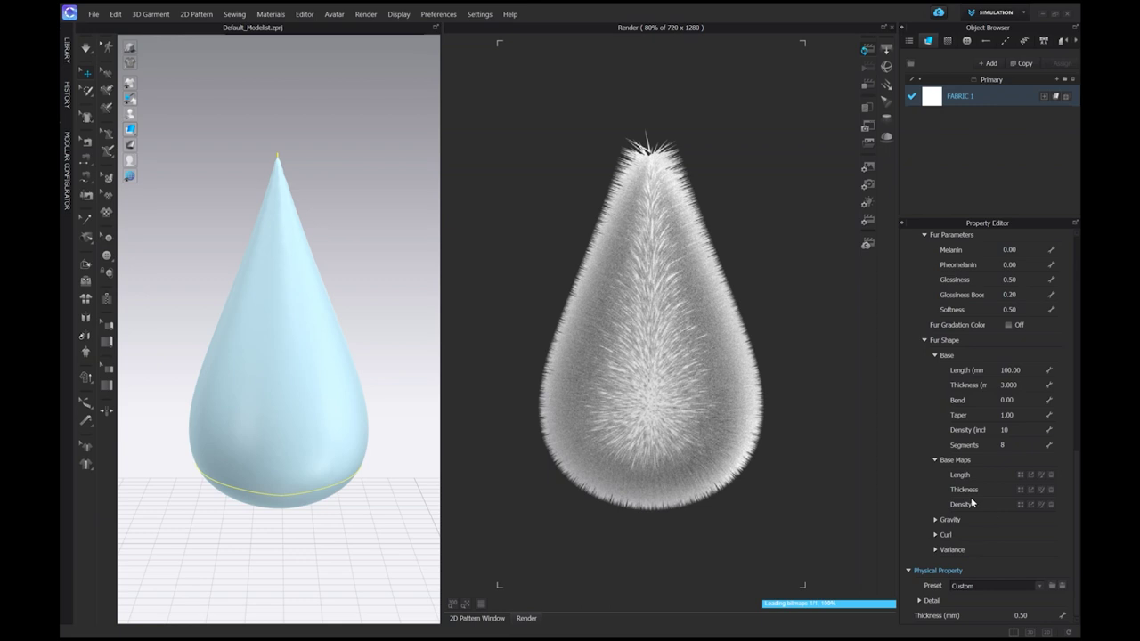
- Apply fur_base_map (4).png from the Fur Maps library as the Length base map and re-render
click(66, 48)
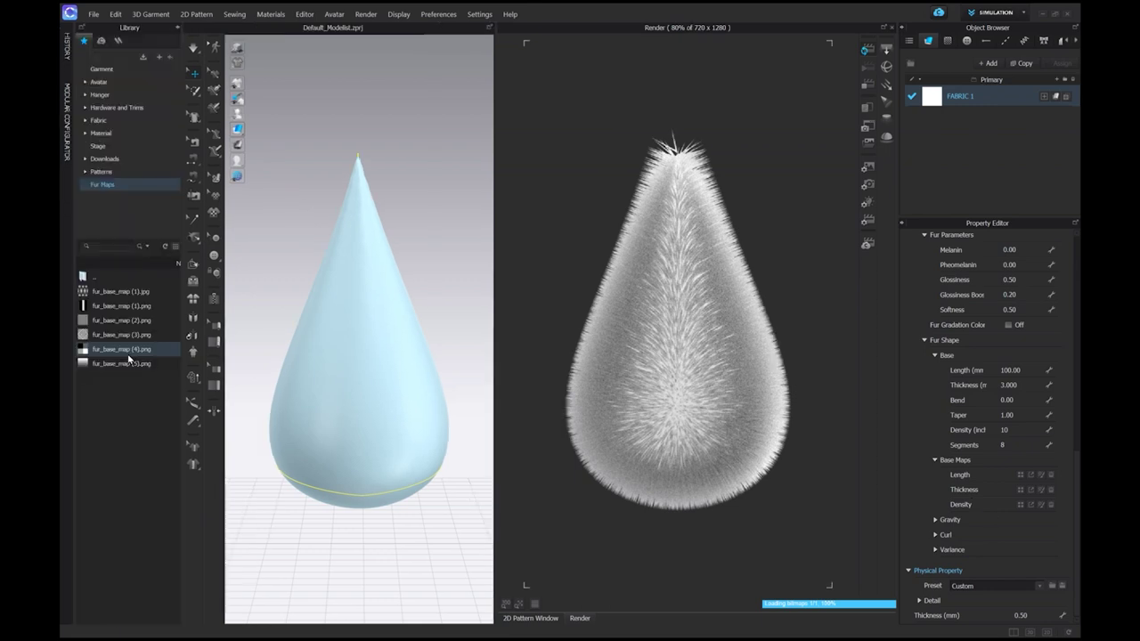
mouse_move(128, 356)
drag(1001, 481, 1001, 474)
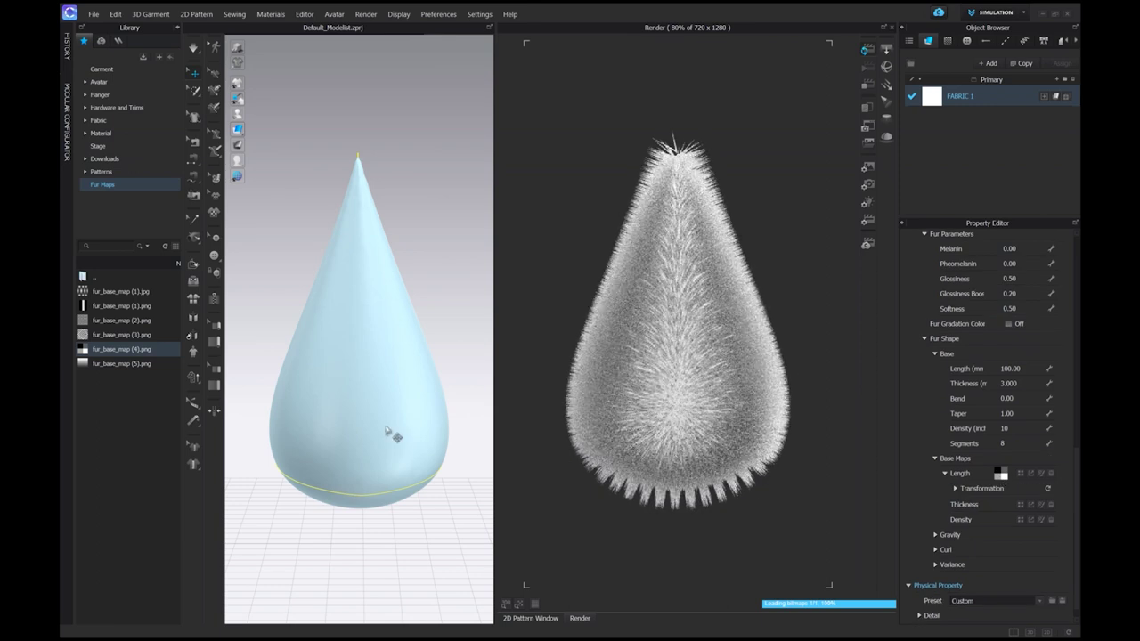
right_drag(389, 438, 412, 424)
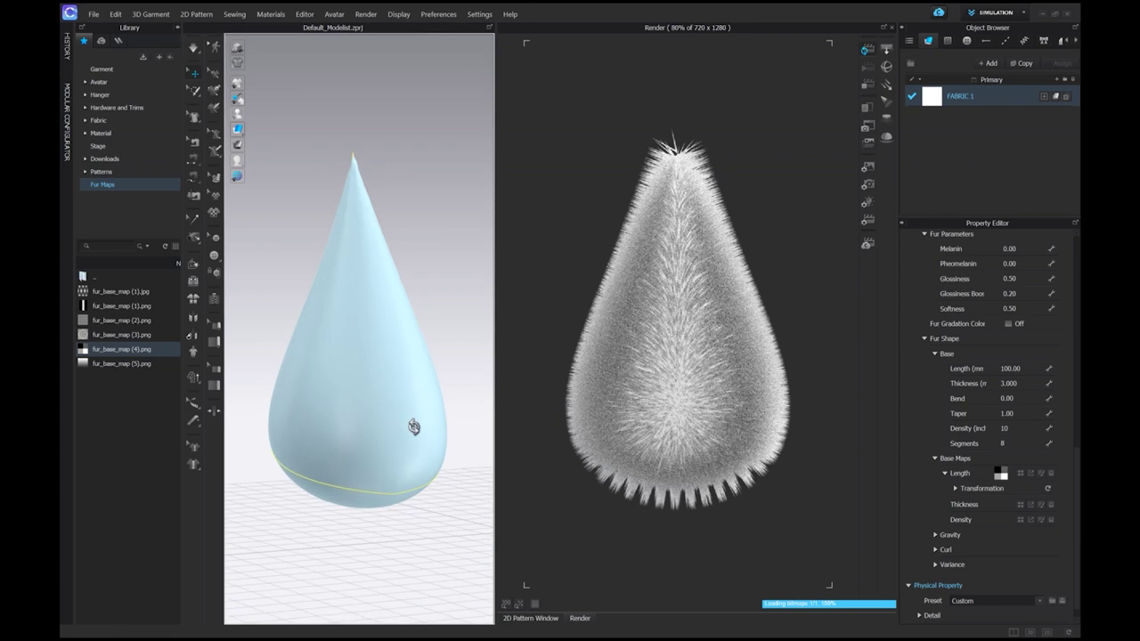
click(865, 52)
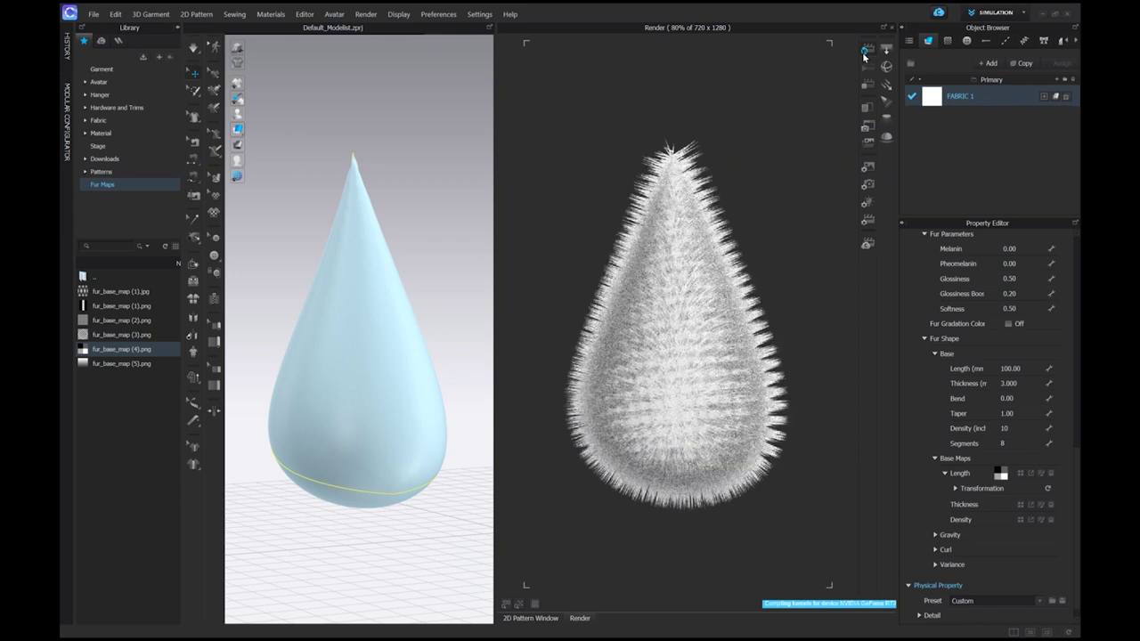
right_drag(448, 386, 402, 381)
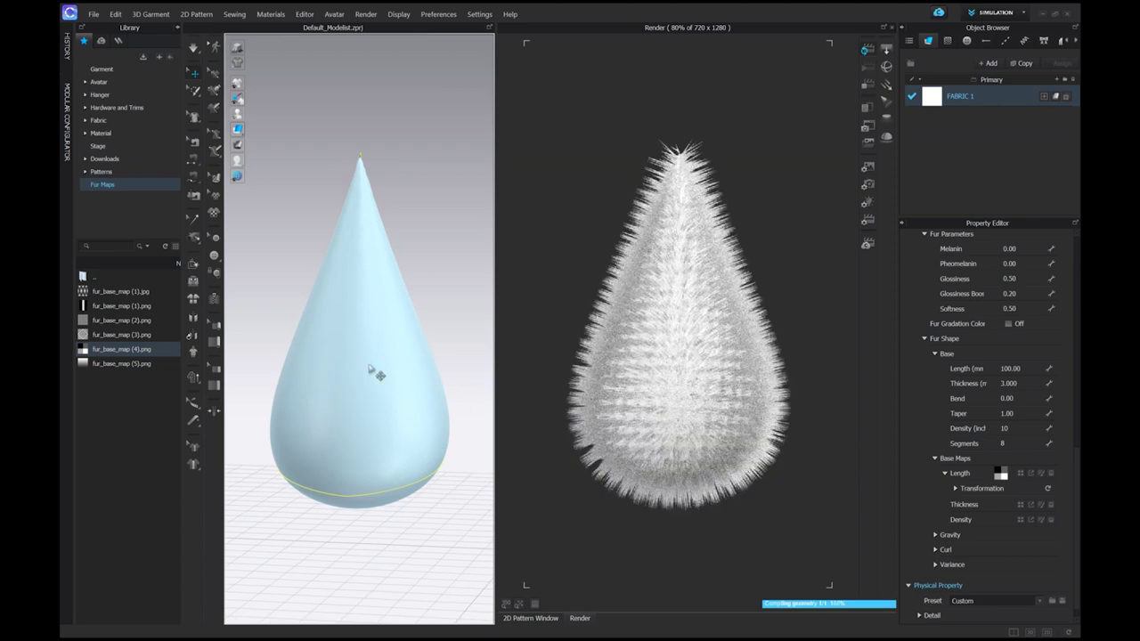
mouse_move(123, 309)
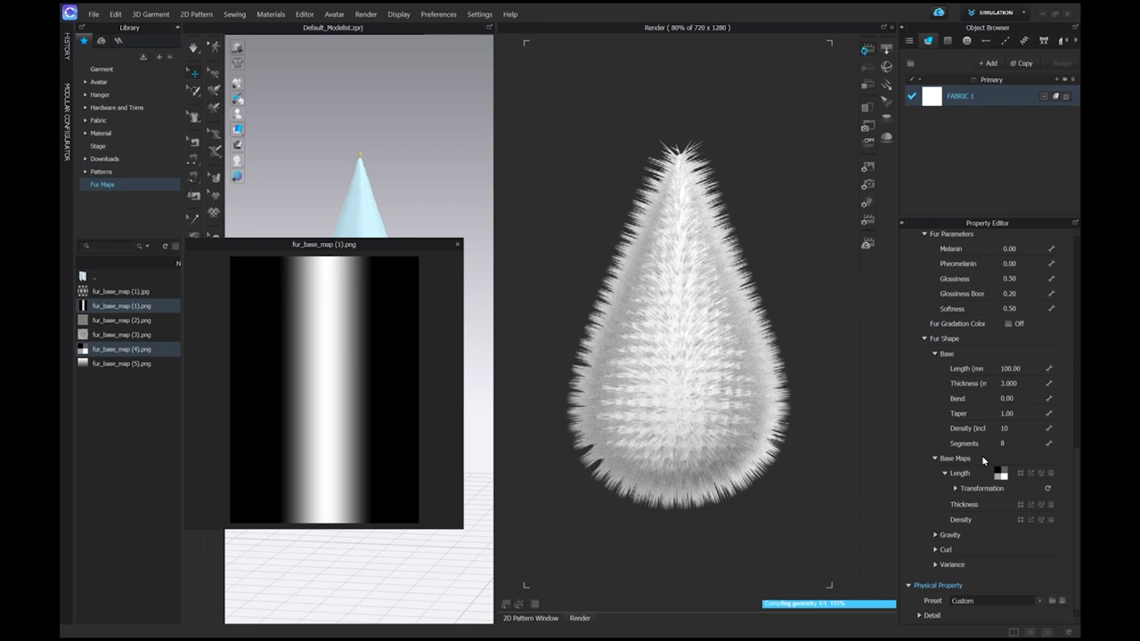
- Replace the Length base map with fur_base_map (1).png and show its Transformation settings
drag(983, 460, 997, 470)
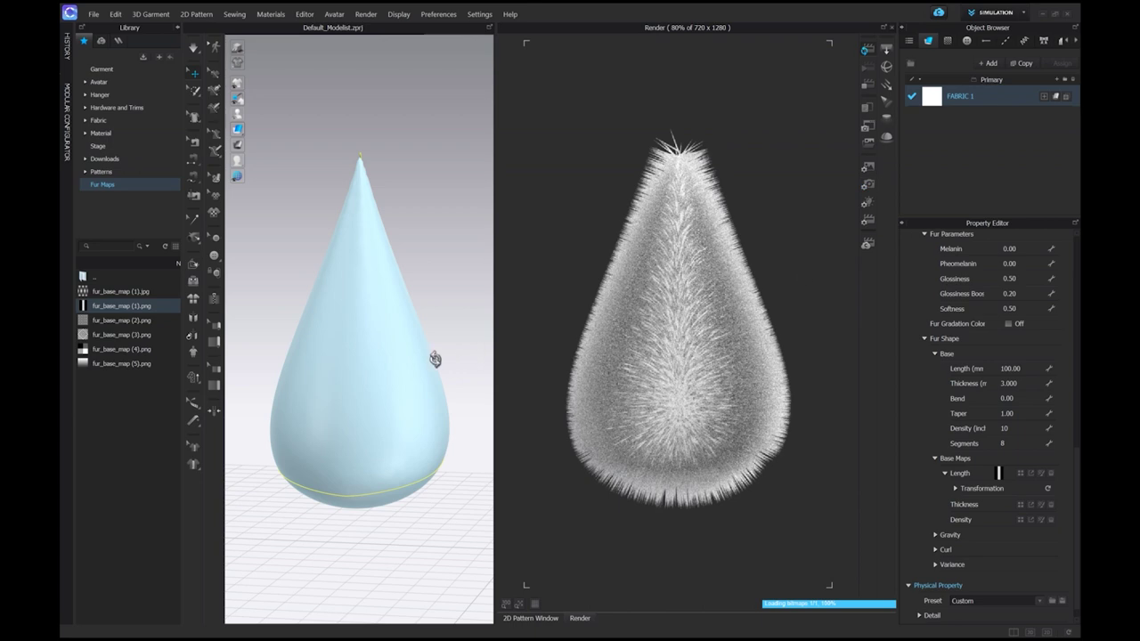
right_drag(435, 359, 469, 361)
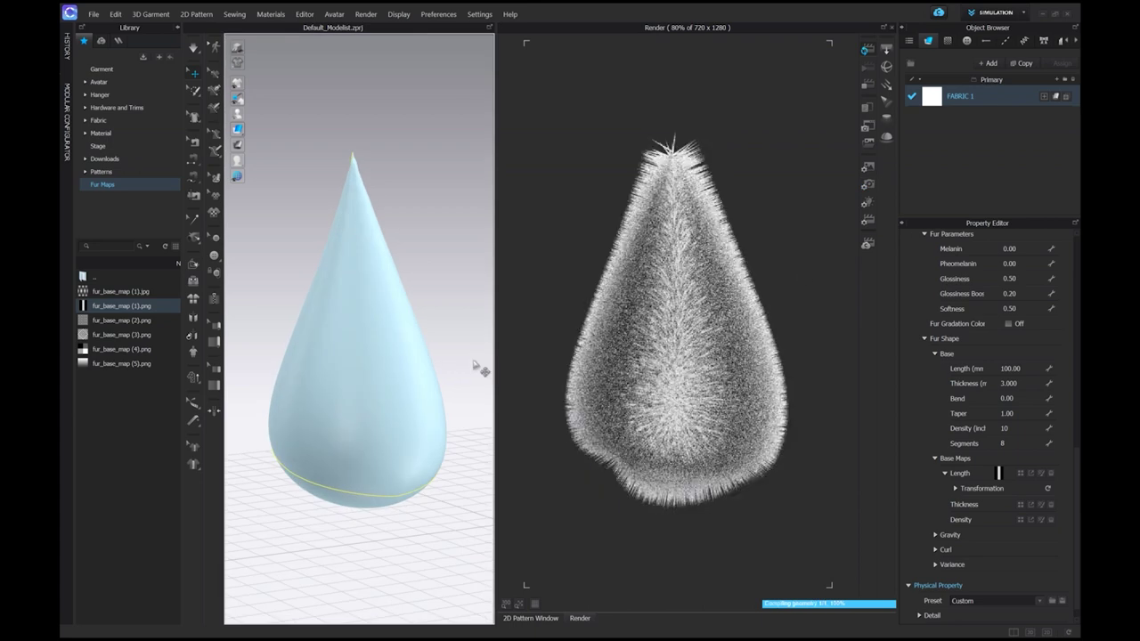
click(955, 488)
scroll(1028, 468, down, 3)
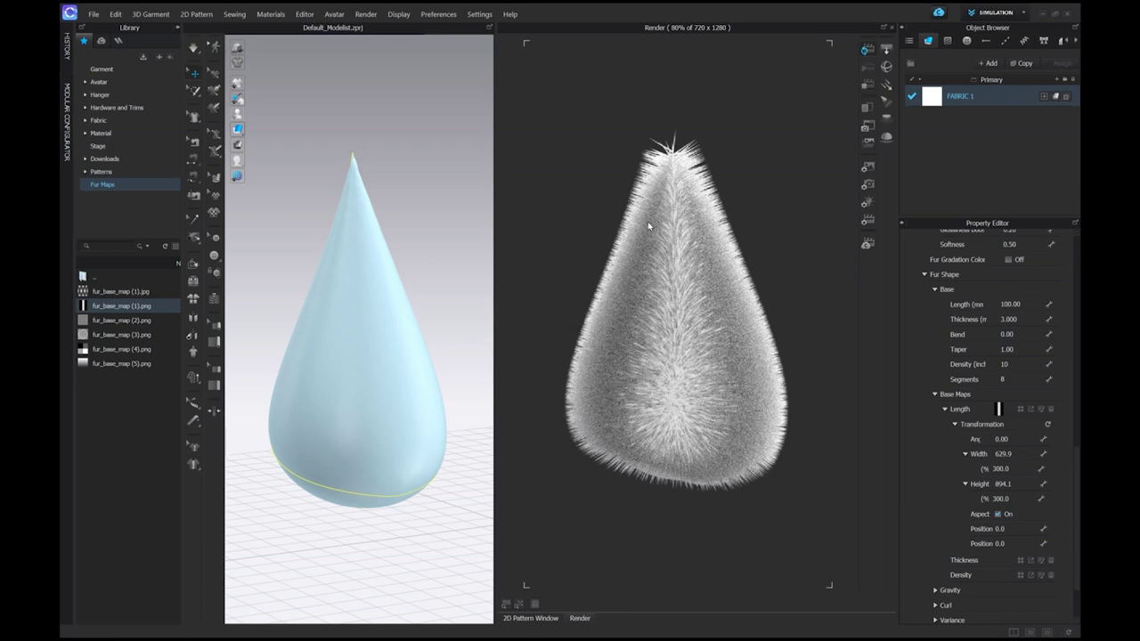
right_drag(660, 224, 644, 225)
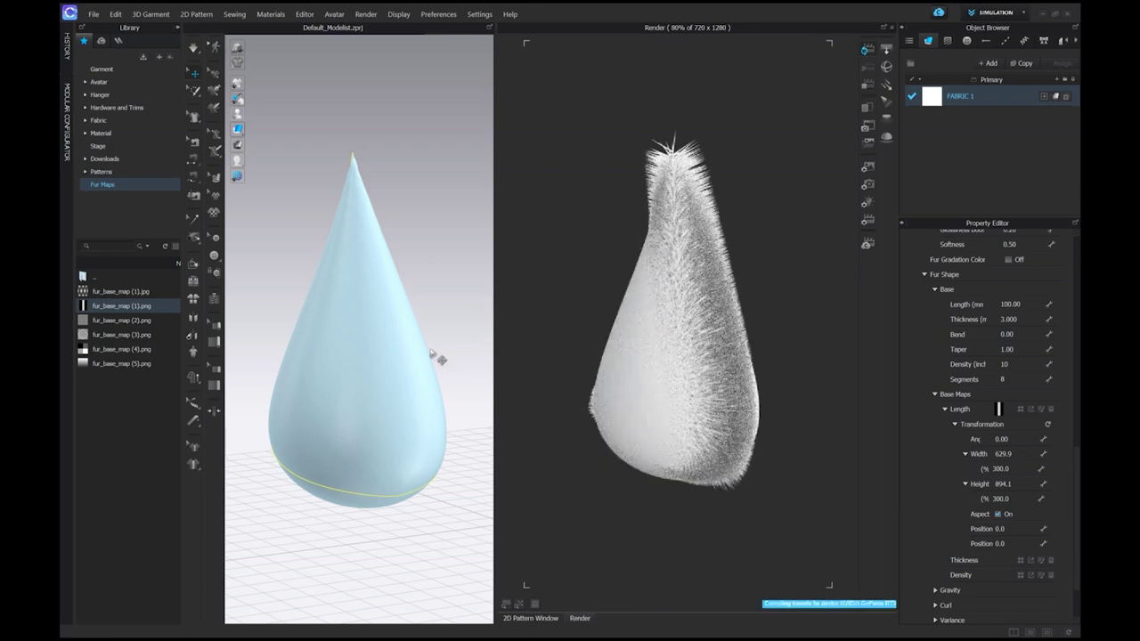
mouse_move(437, 359)
right_down()
mouse_move(371, 348)
mouse_move(448, 349)
right_up()
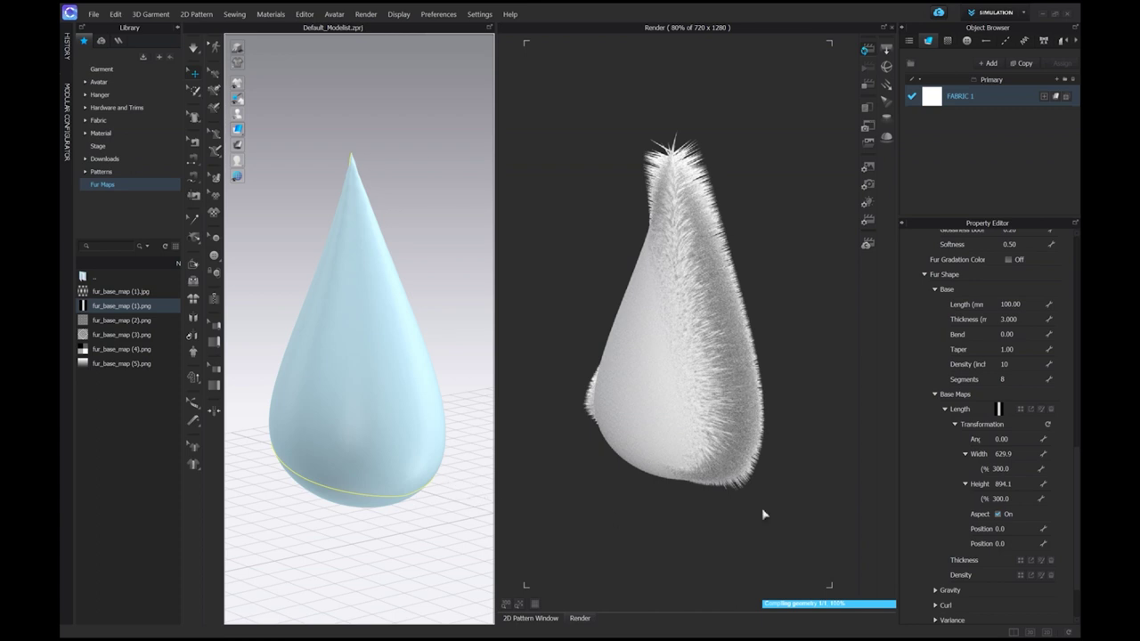
scroll(967, 485, down, 3)
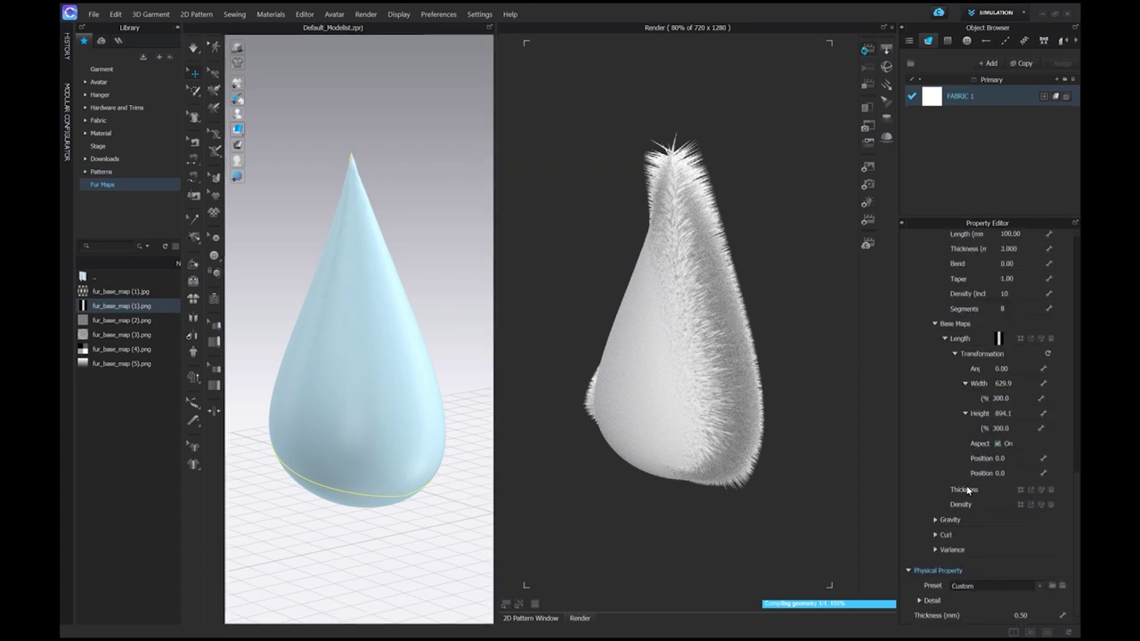
- Try fur_base_map (5).png on another slot, then delete the Thickness and Length base maps
mouse_move(118, 359)
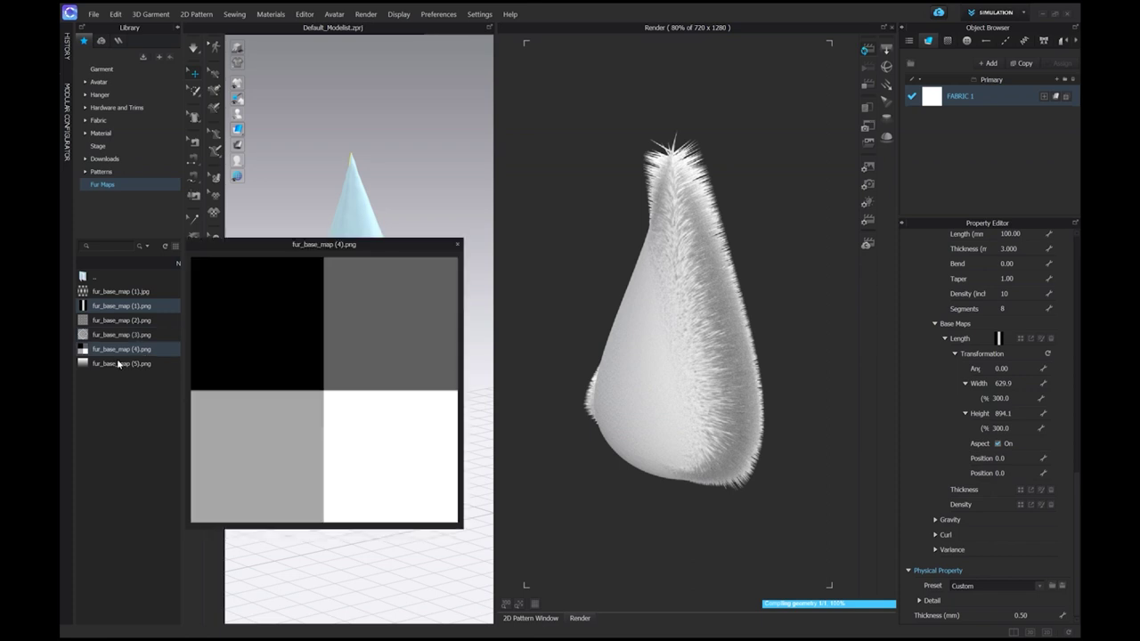
drag(111, 364, 994, 491)
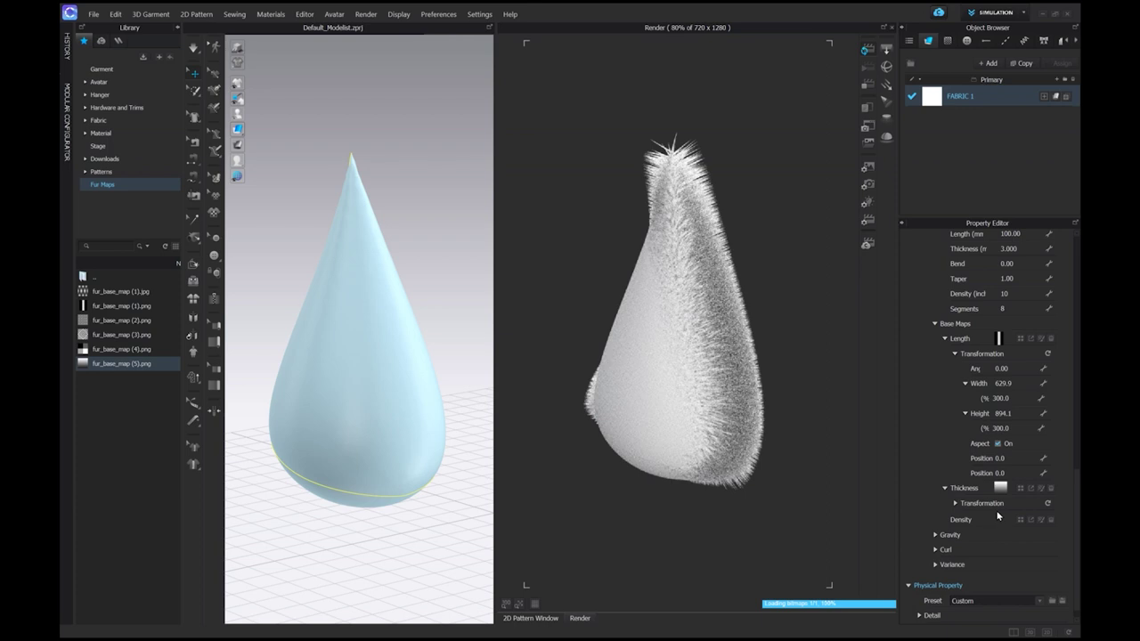
right_drag(382, 443, 402, 419)
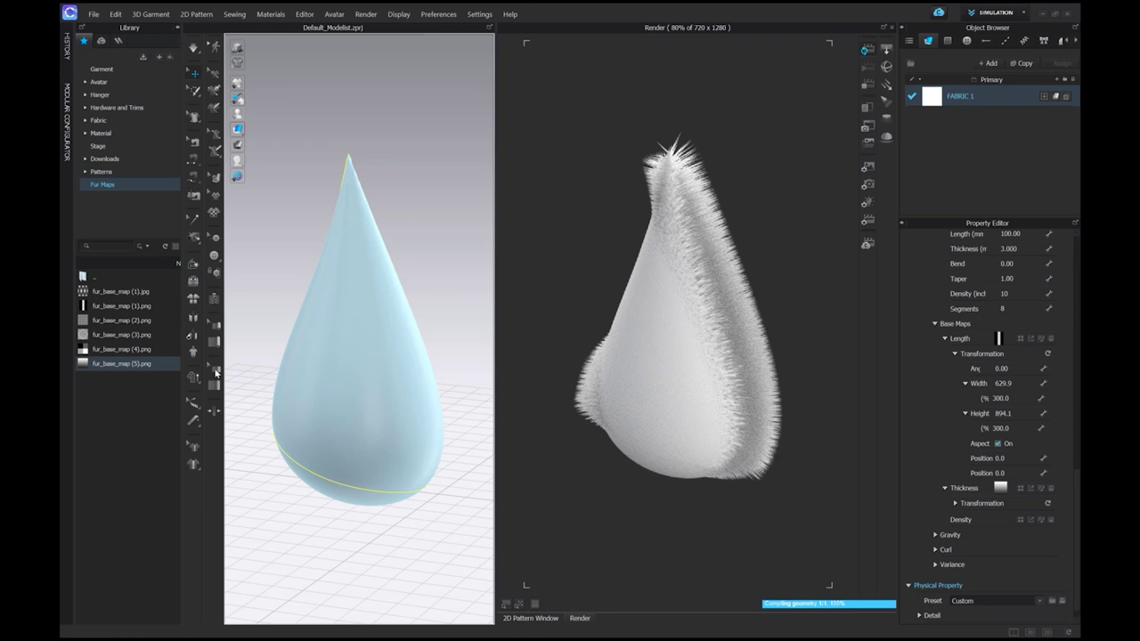
click(1051, 487)
click(1050, 338)
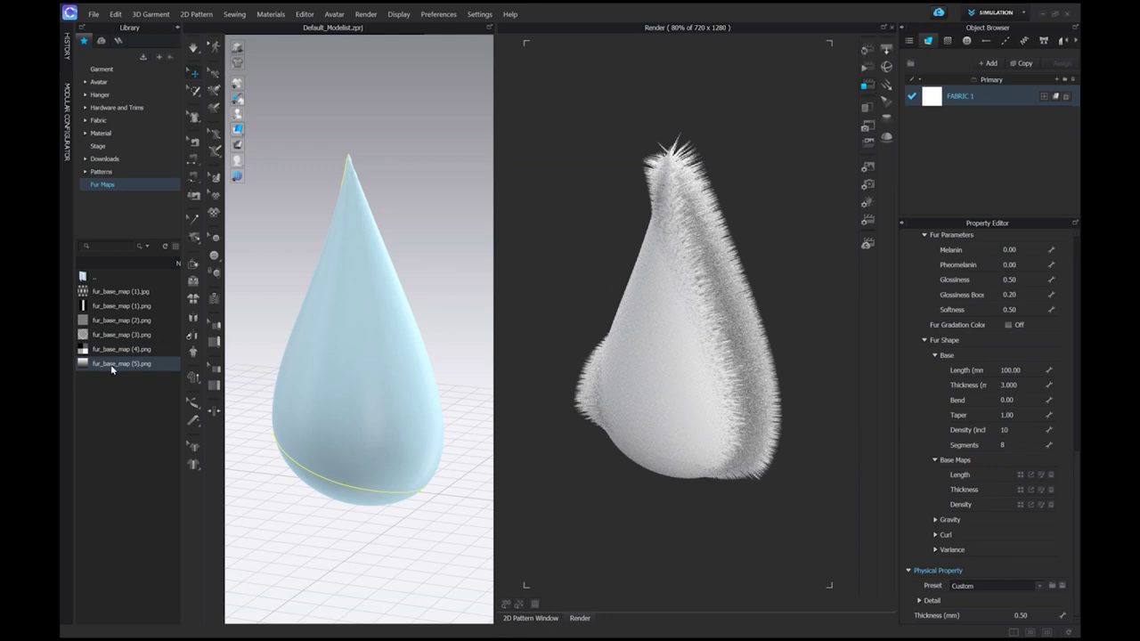
- Put fur_base_map (4).png, replacing (5), in the Density base map slot and re-render
drag(111, 364, 1002, 504)
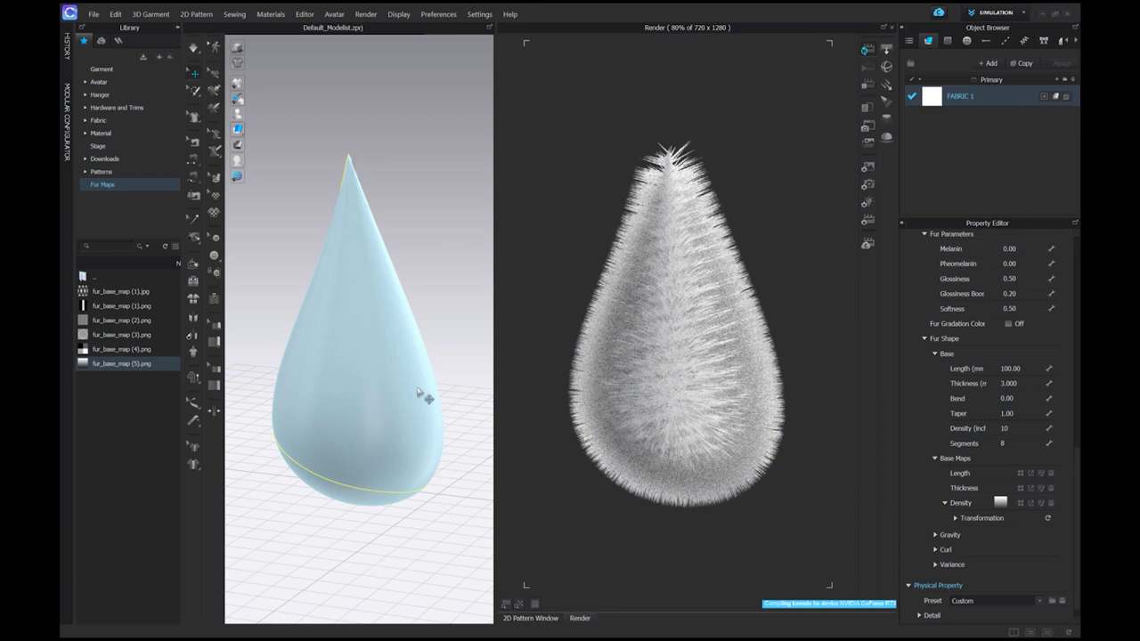
drag(124, 349, 999, 503)
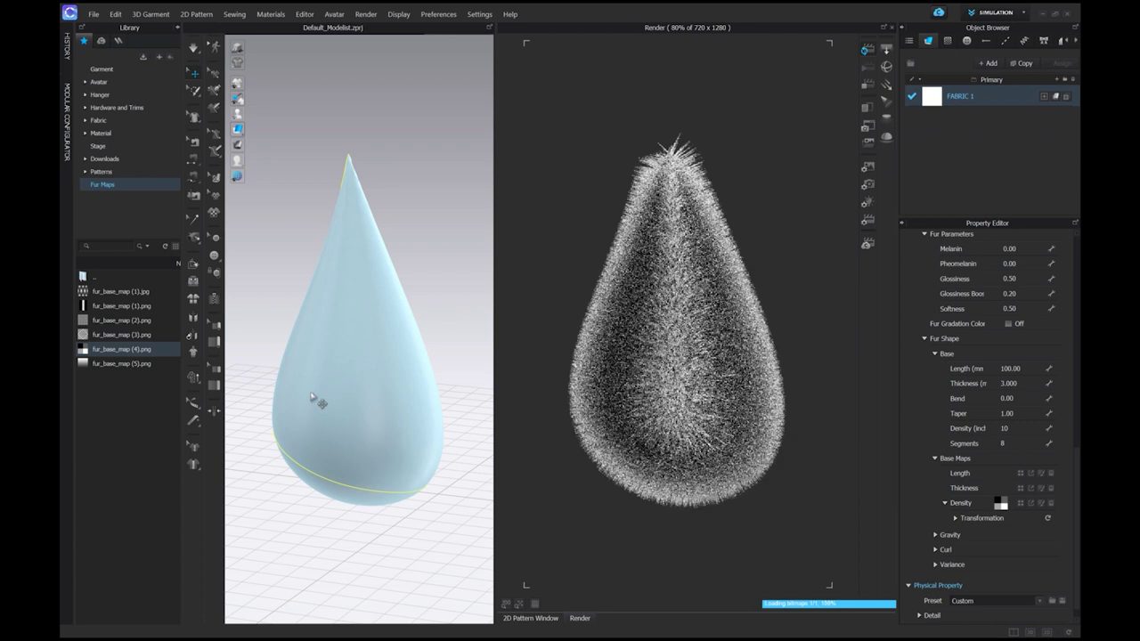
click(866, 49)
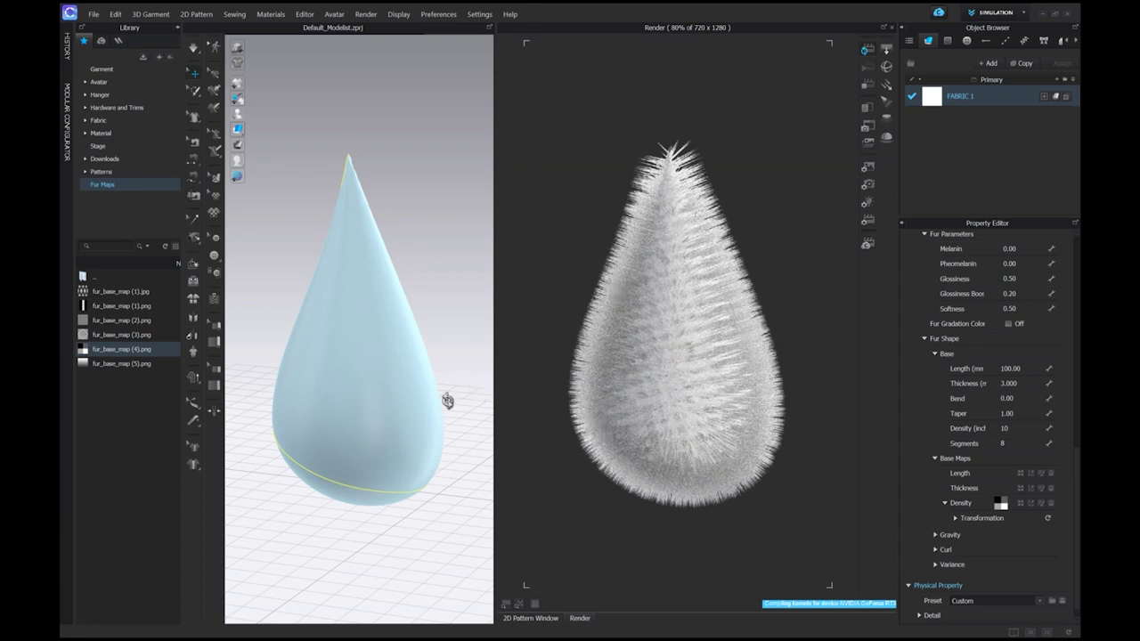
right_drag(447, 400, 483, 400)
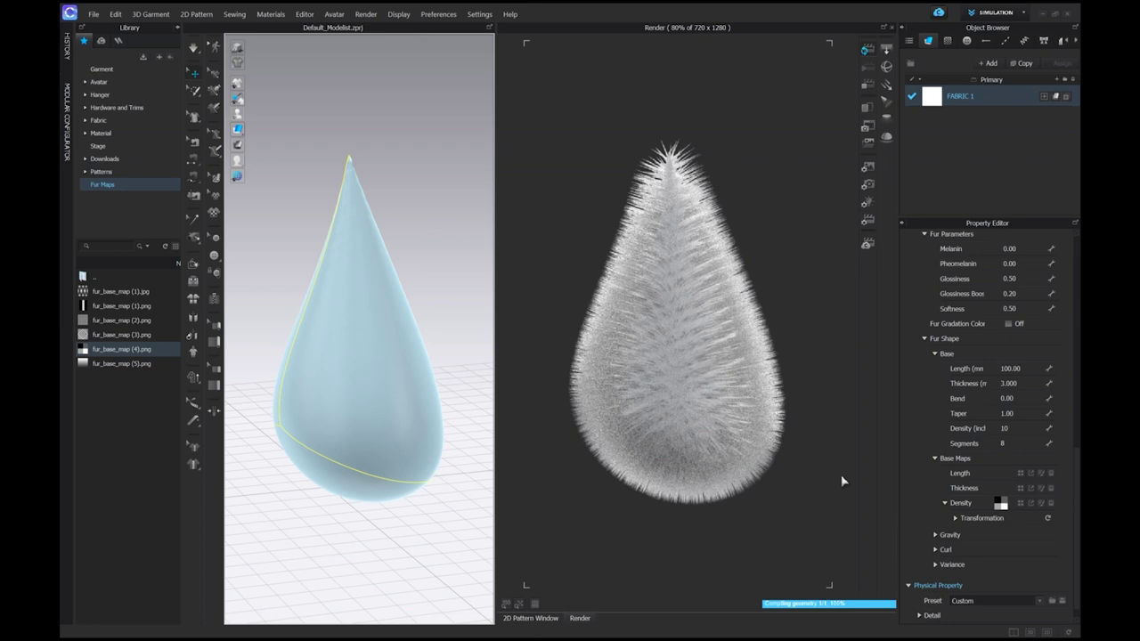
- Reselect FABRIC 1, use fur_base_map (1).jpg as the Length map, remove the Density map, re-render
right_drag(409, 356, 433, 354)
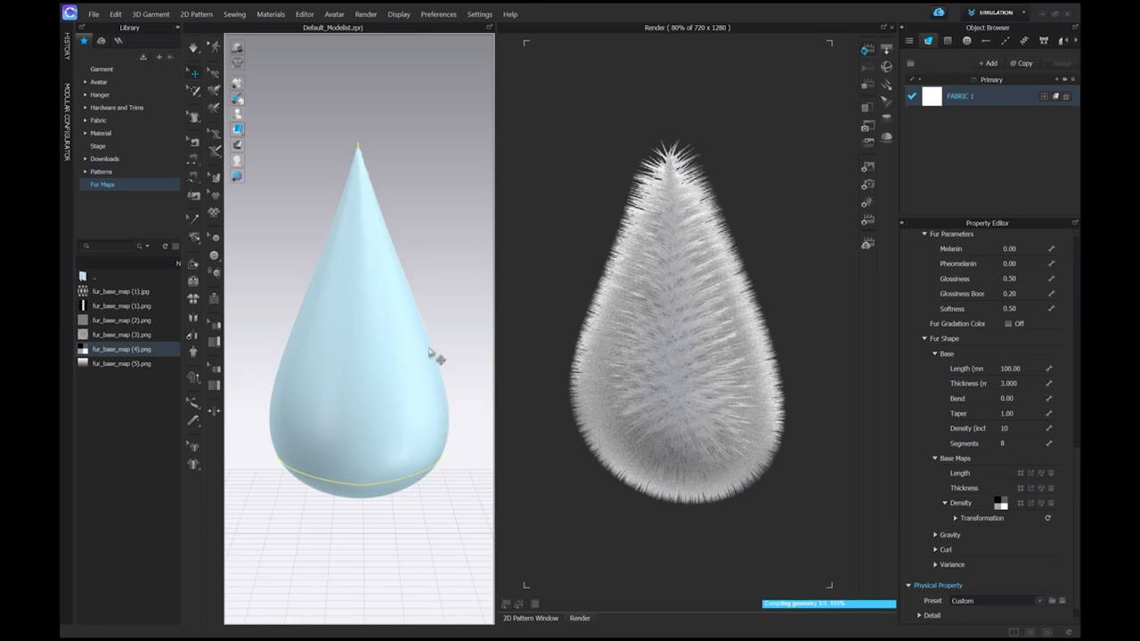
click(461, 349)
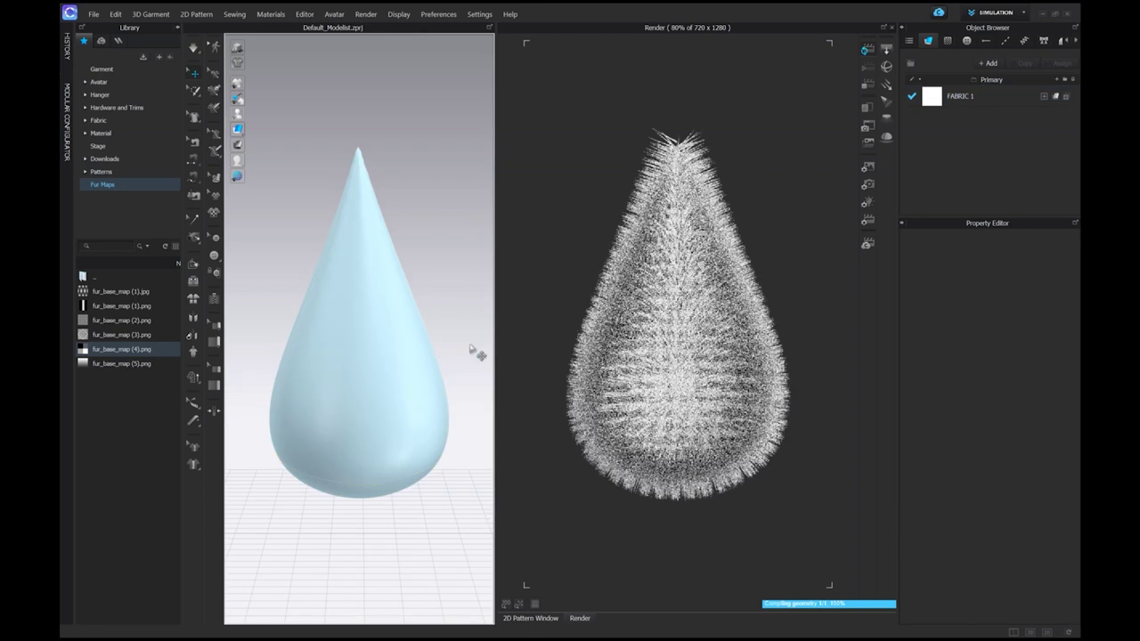
click(975, 93)
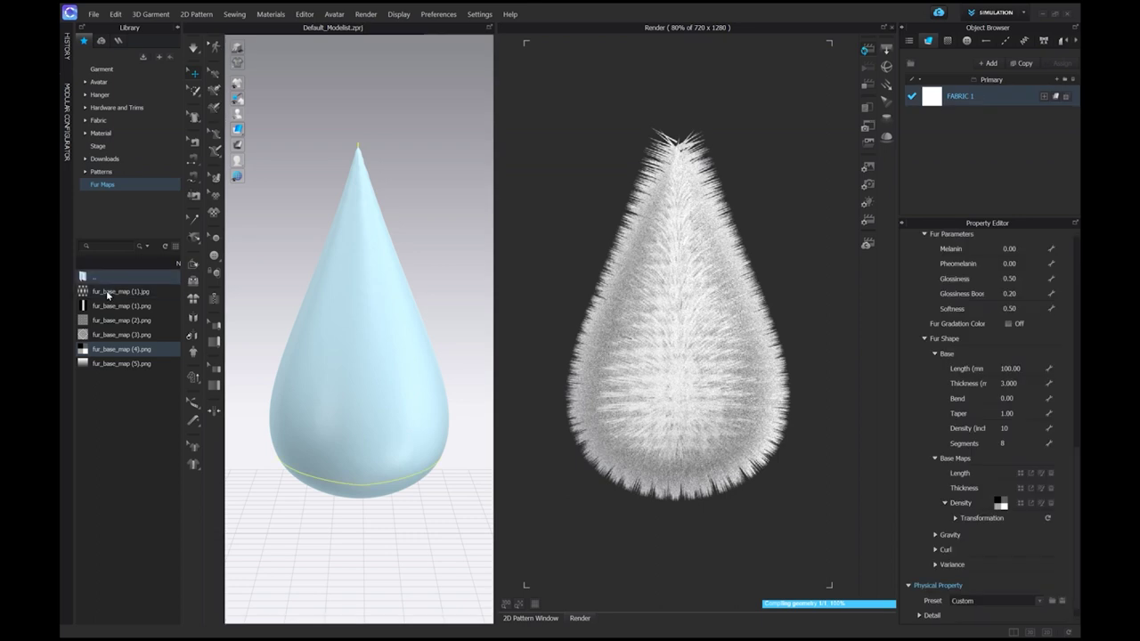
drag(108, 294, 1009, 479)
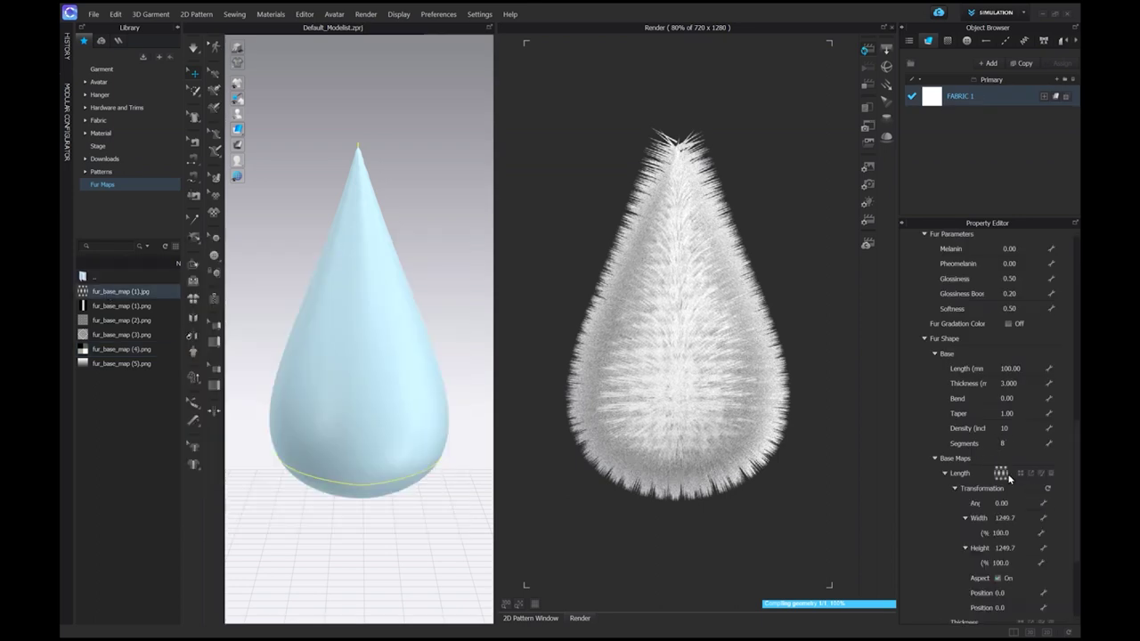
scroll(1065, 488, down, 4)
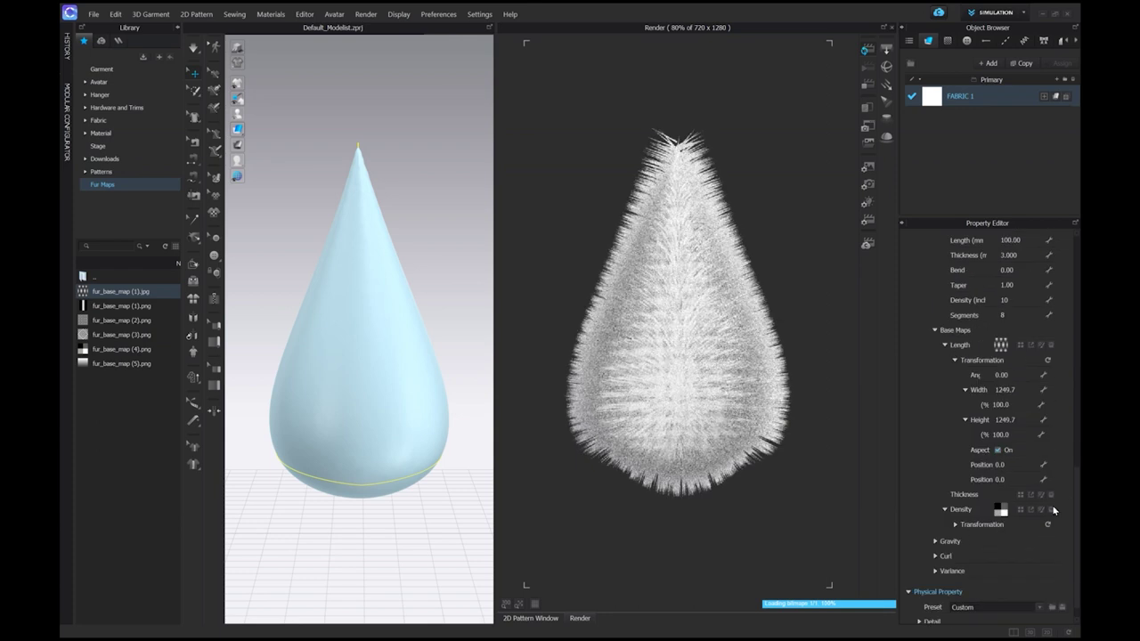
click(1052, 509)
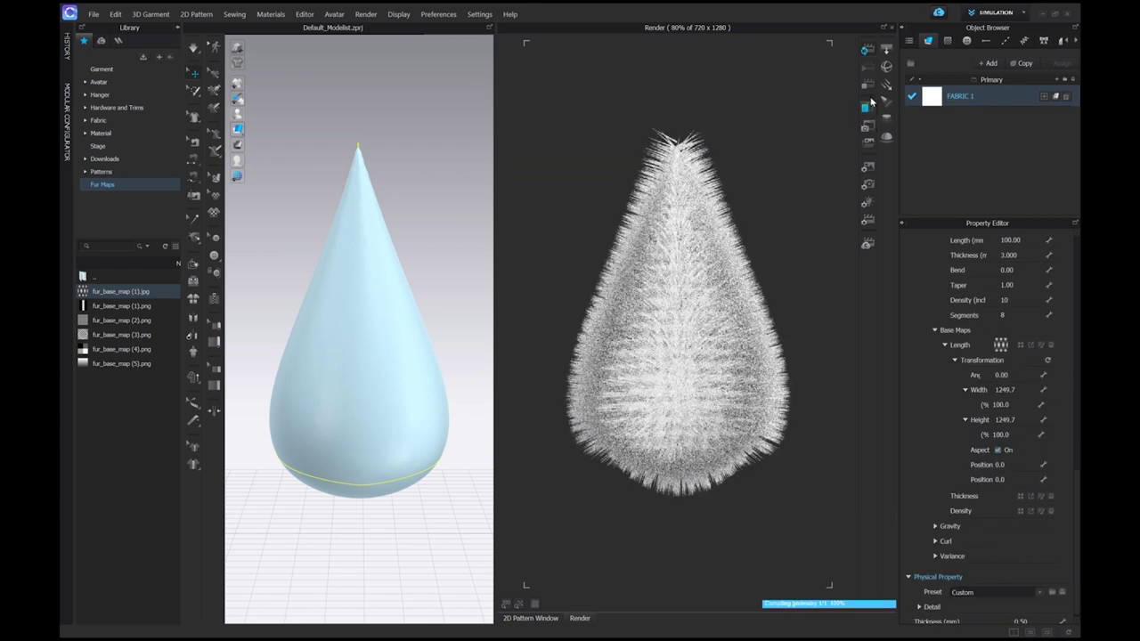
click(866, 52)
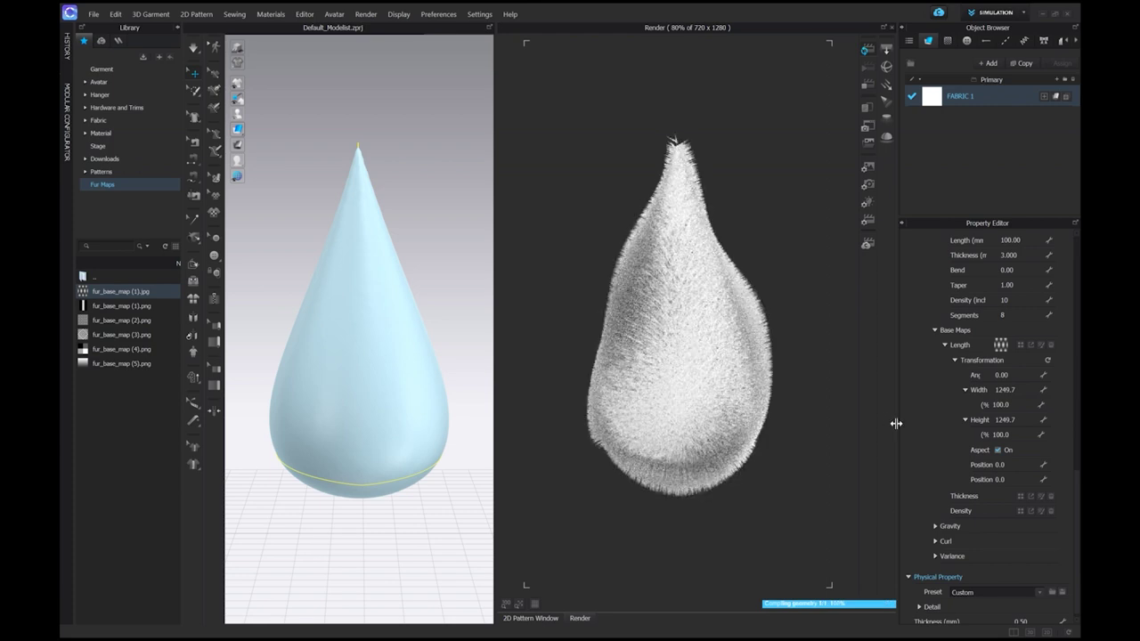
- Set the Length map's Transformation Width % to 30
double_click(1001, 405)
text(30)
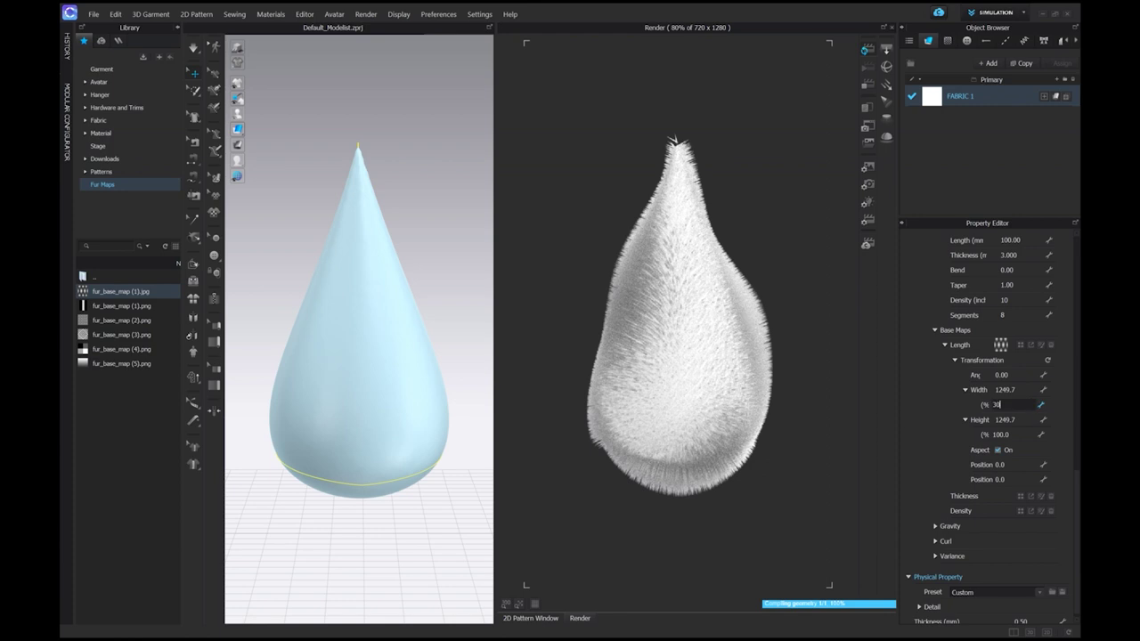
key(Return)
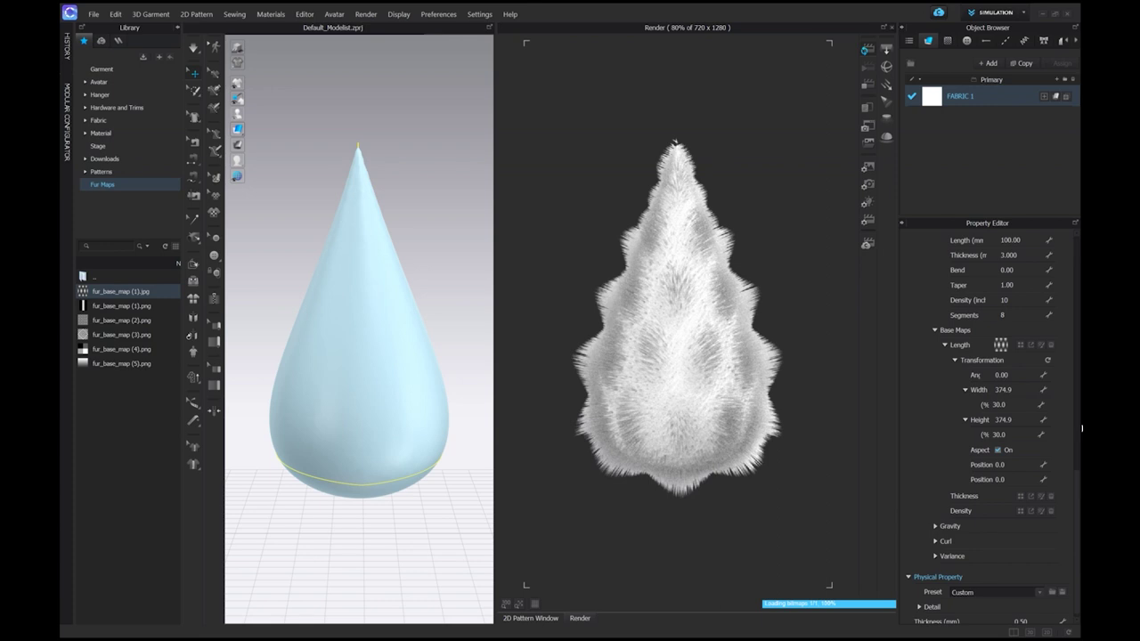
- Make the fur colour a slightly darkened Forest Biome teal green (#13443F)
drag(1076, 474, 1080, 354)
click(1053, 300)
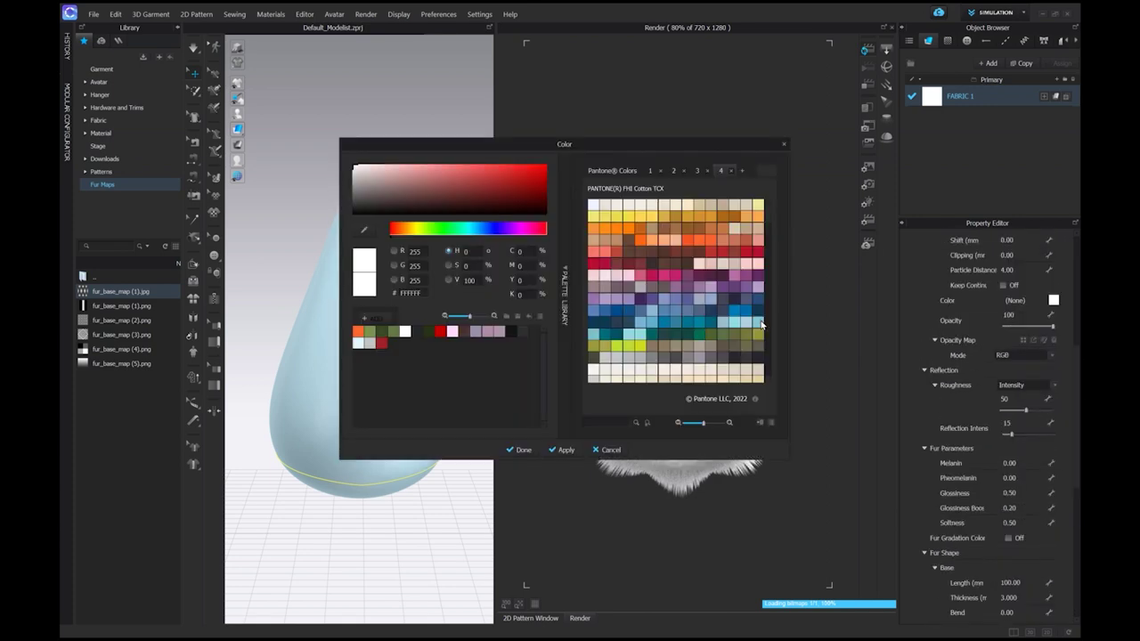
click(676, 336)
drag(516, 143, 291, 170)
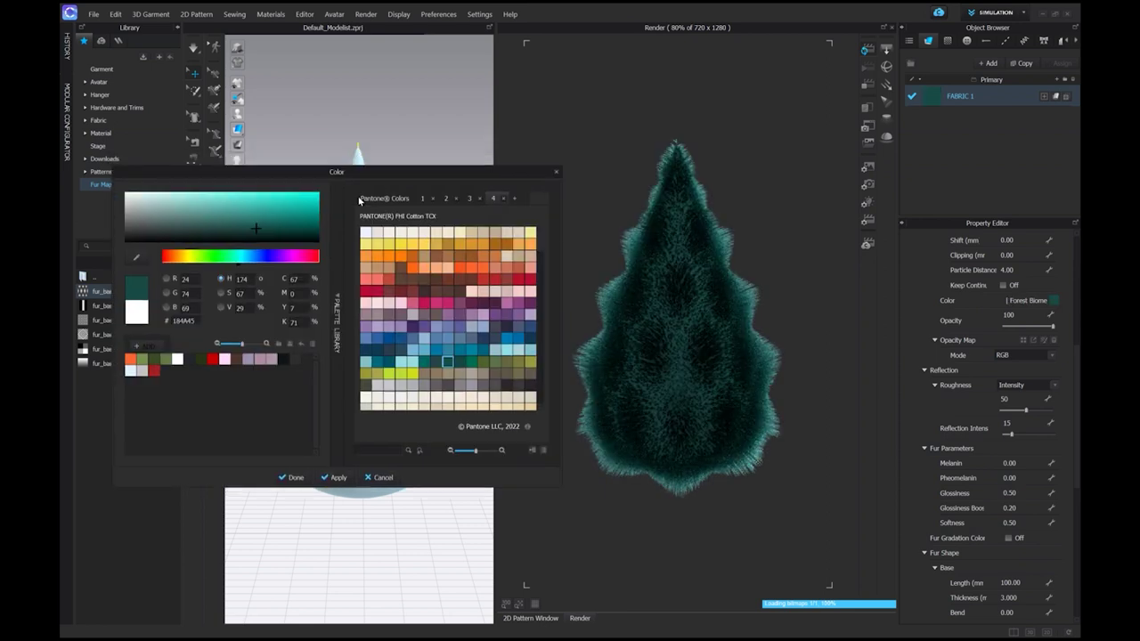
click(261, 230)
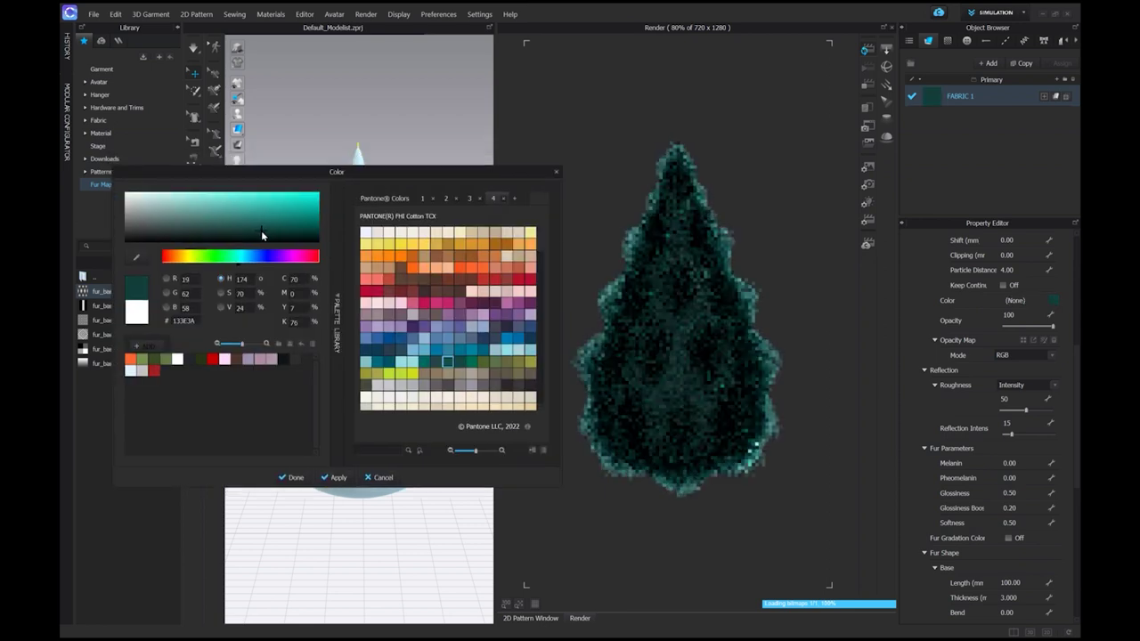
click(292, 477)
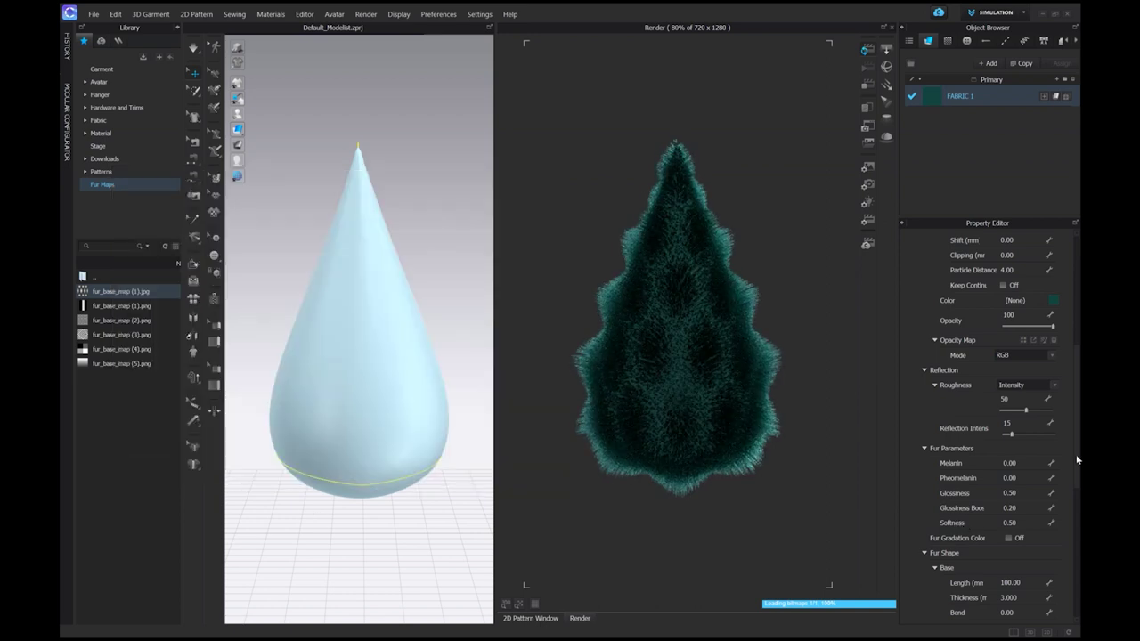
- Turn on Fur Gradation Color with a darker yellow Mid Color
scroll(1077, 459, down, 3)
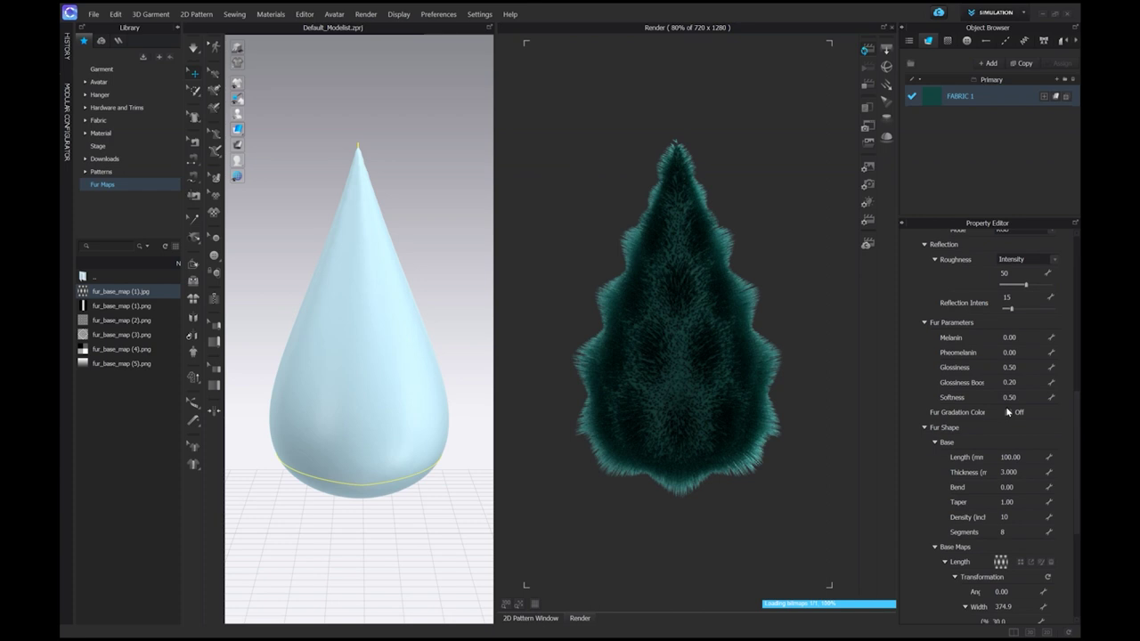
click(1008, 412)
scroll(1064, 448, down, 1)
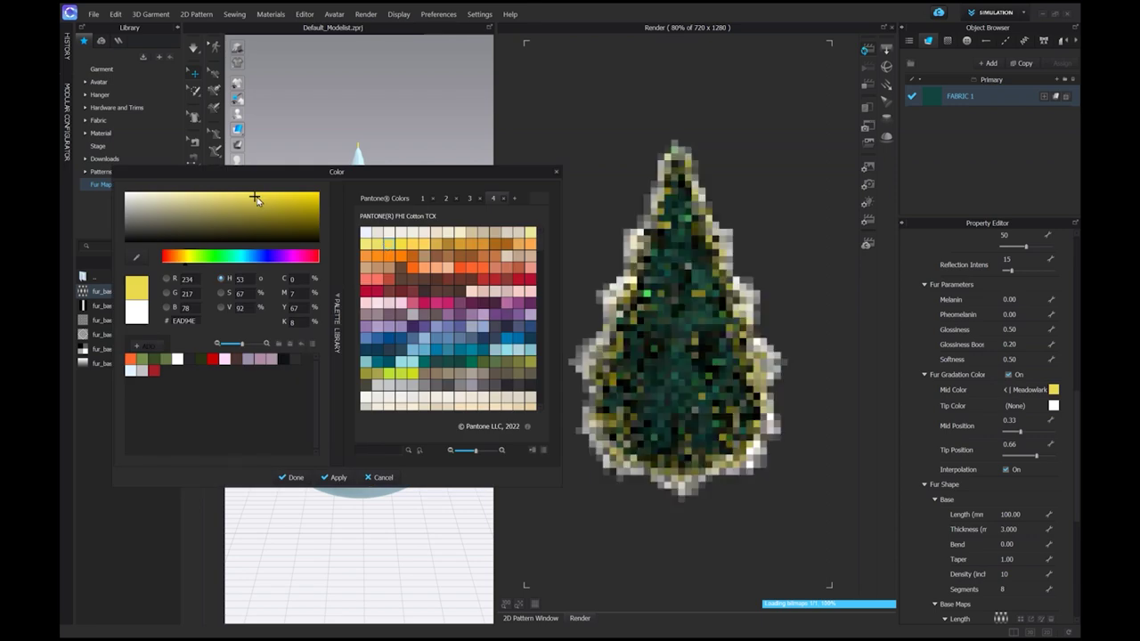
drag(261, 203, 275, 209)
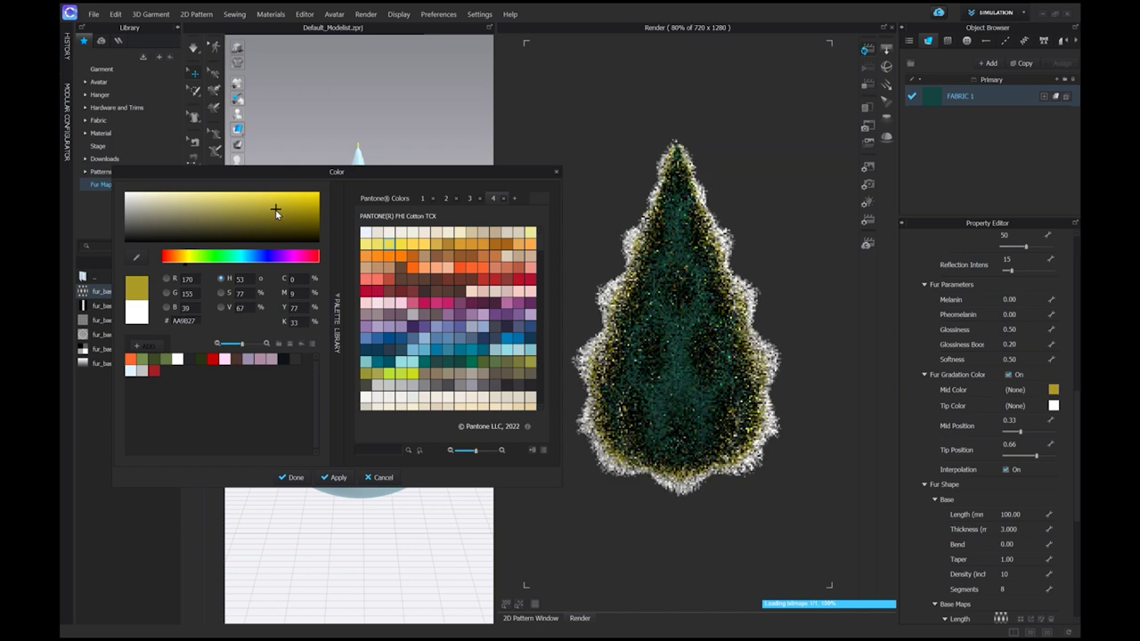
click(293, 478)
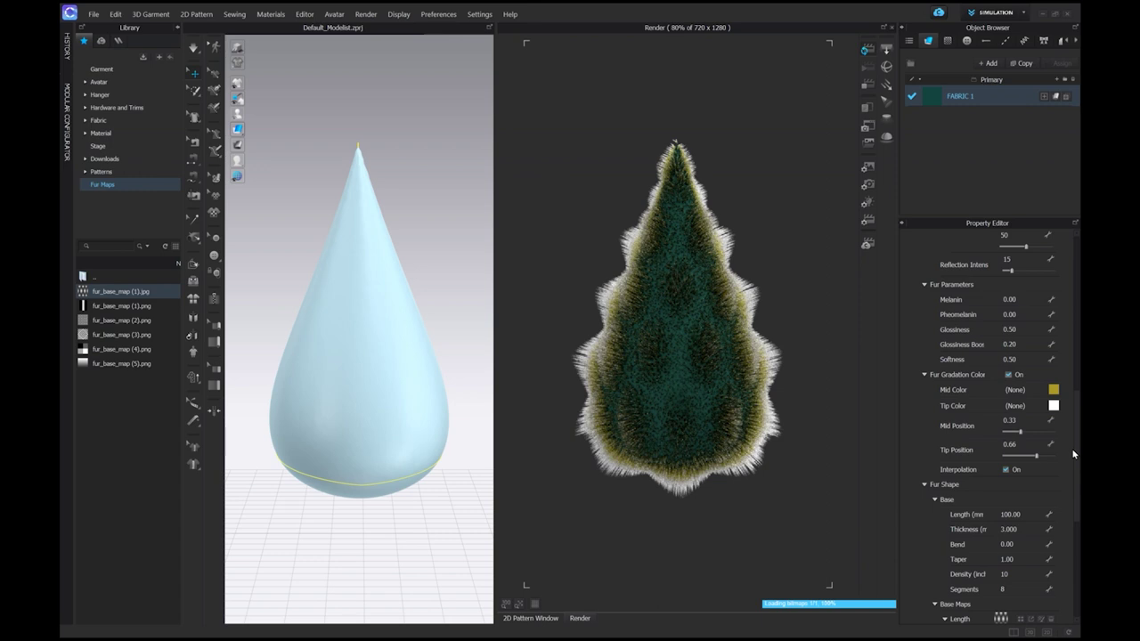
- Set the fur Length to 200
drag(1071, 448, 1071, 504)
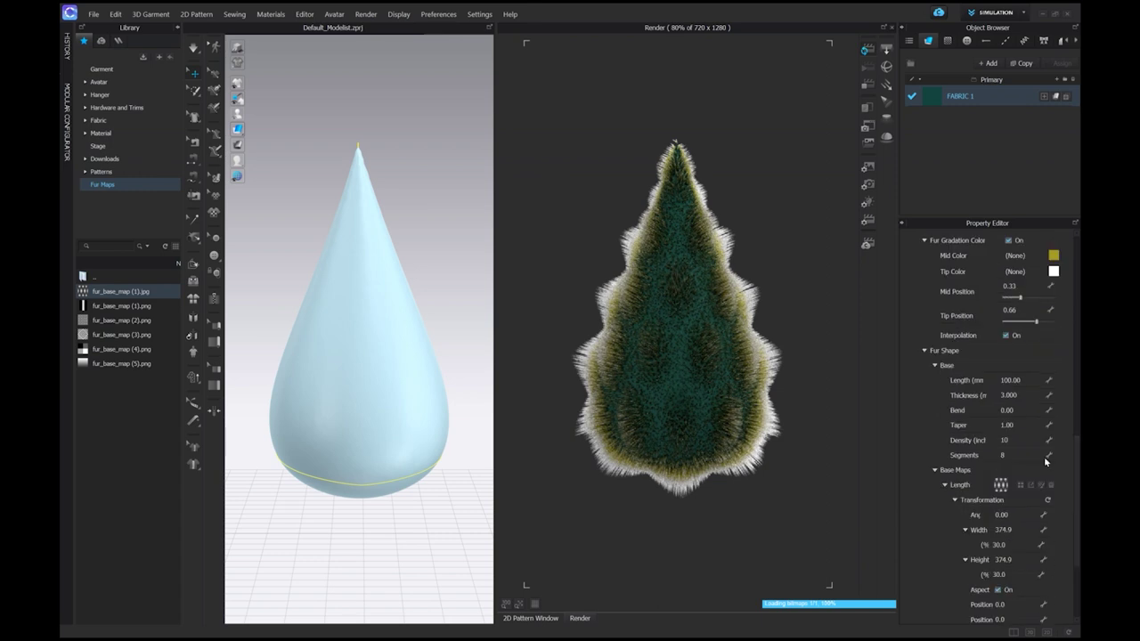
text(200)
key(Return)
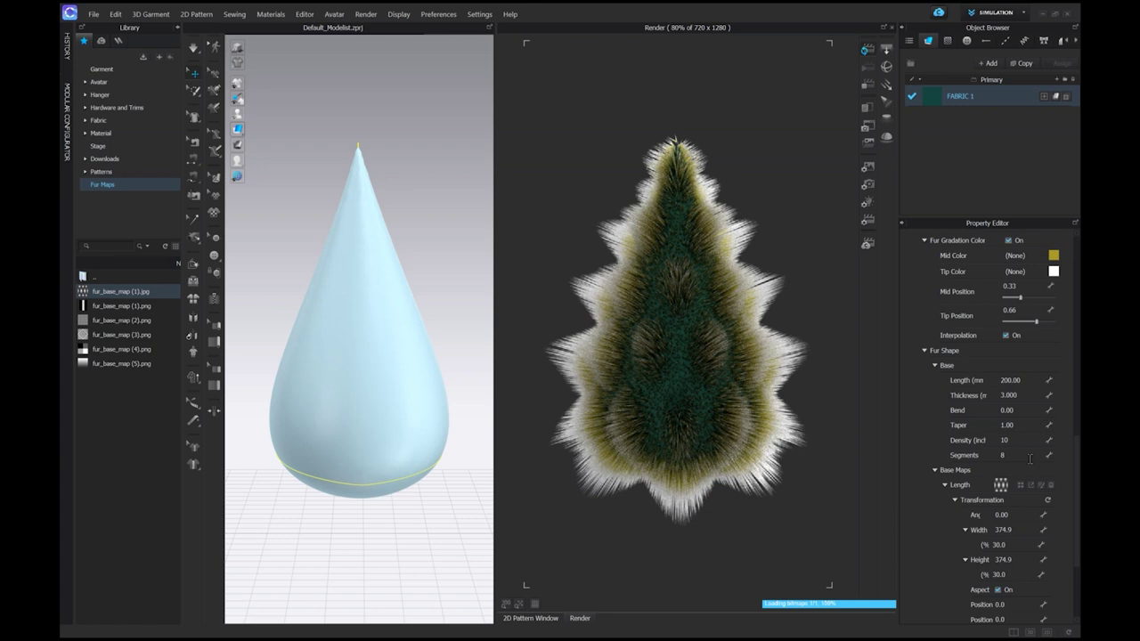
- Enter 0 into the active fur property field
text(0)
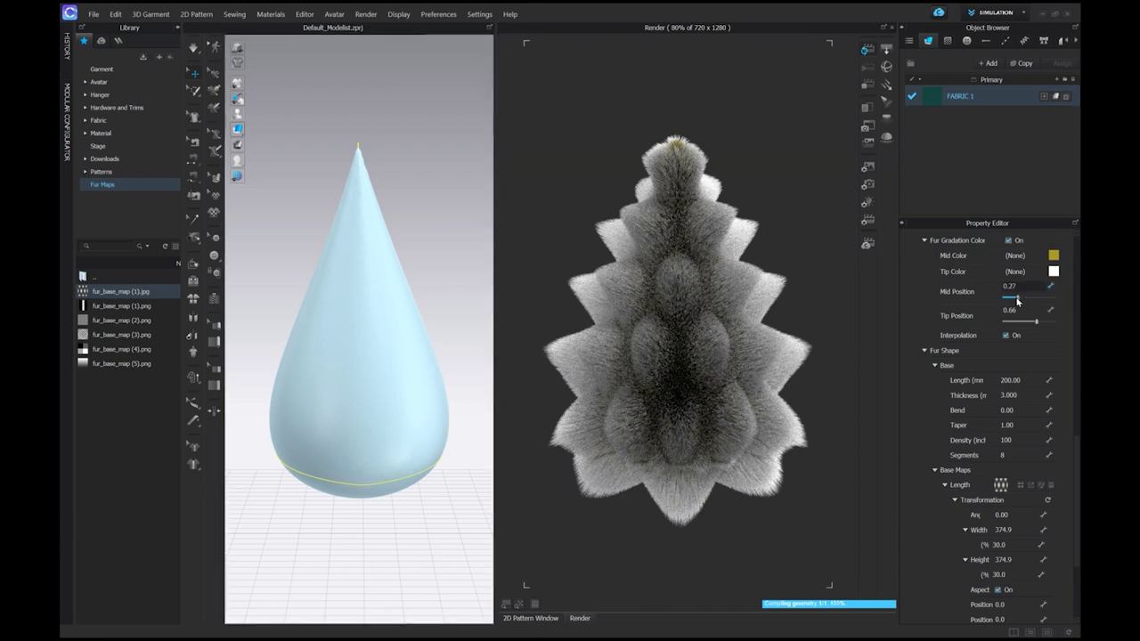
- Set the fur gradation Mid Position to 0.63 and Tip Position to 0.64 for frosty white tips
mouse_move(1025, 297)
mouse_down()
mouse_move(1016, 299)
mouse_move(1035, 301)
mouse_up()
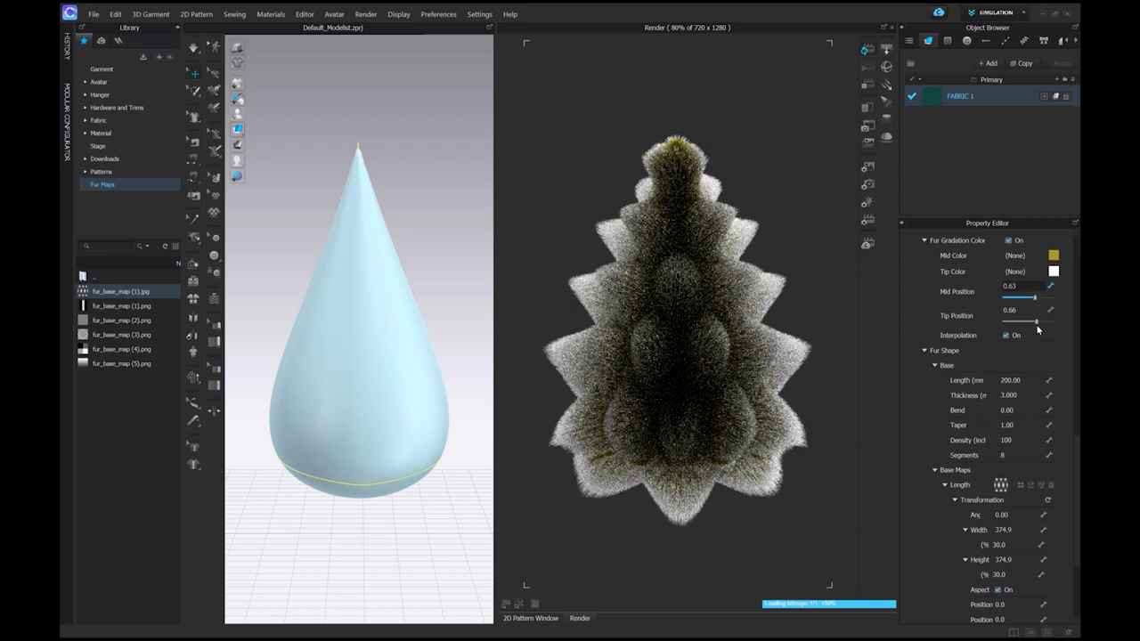
drag(1036, 325, 1034, 325)
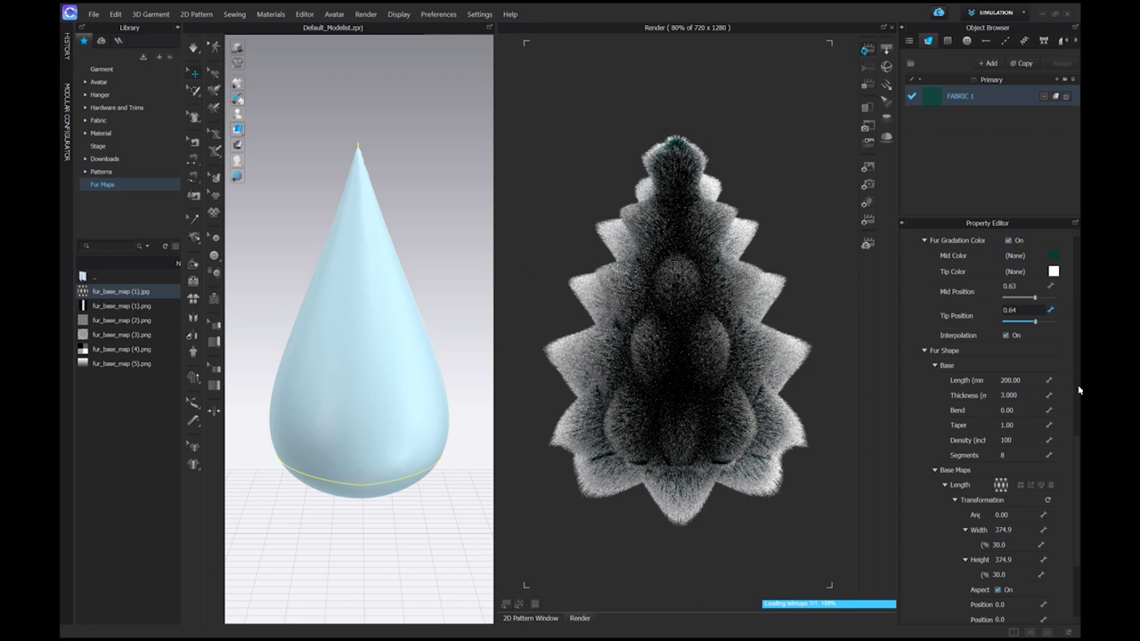
scroll(1056, 493, down, 4)
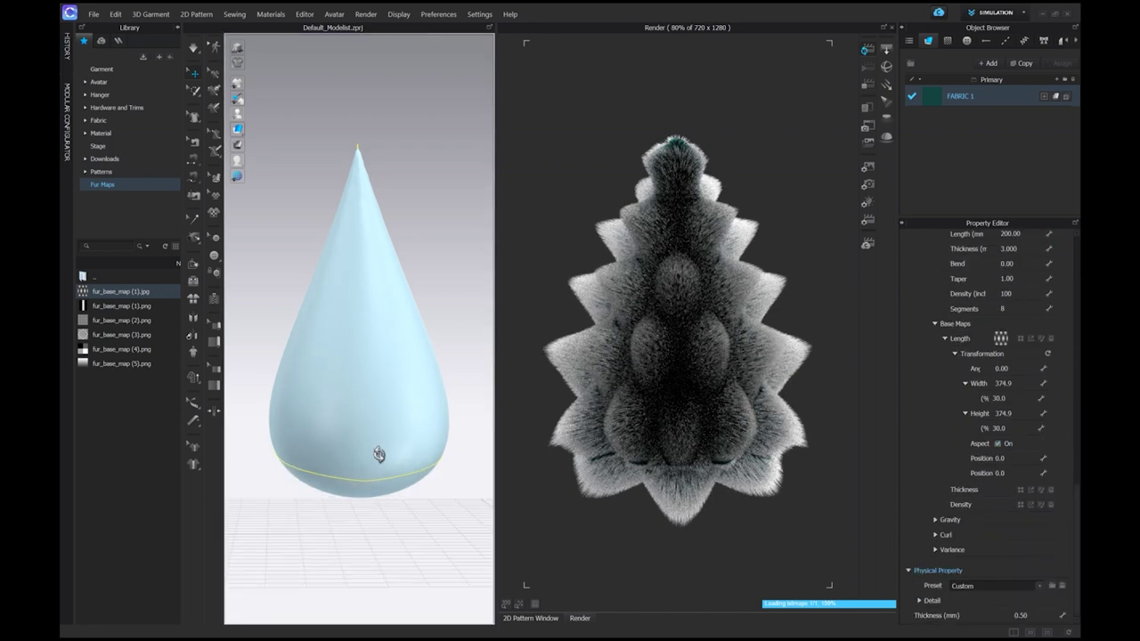